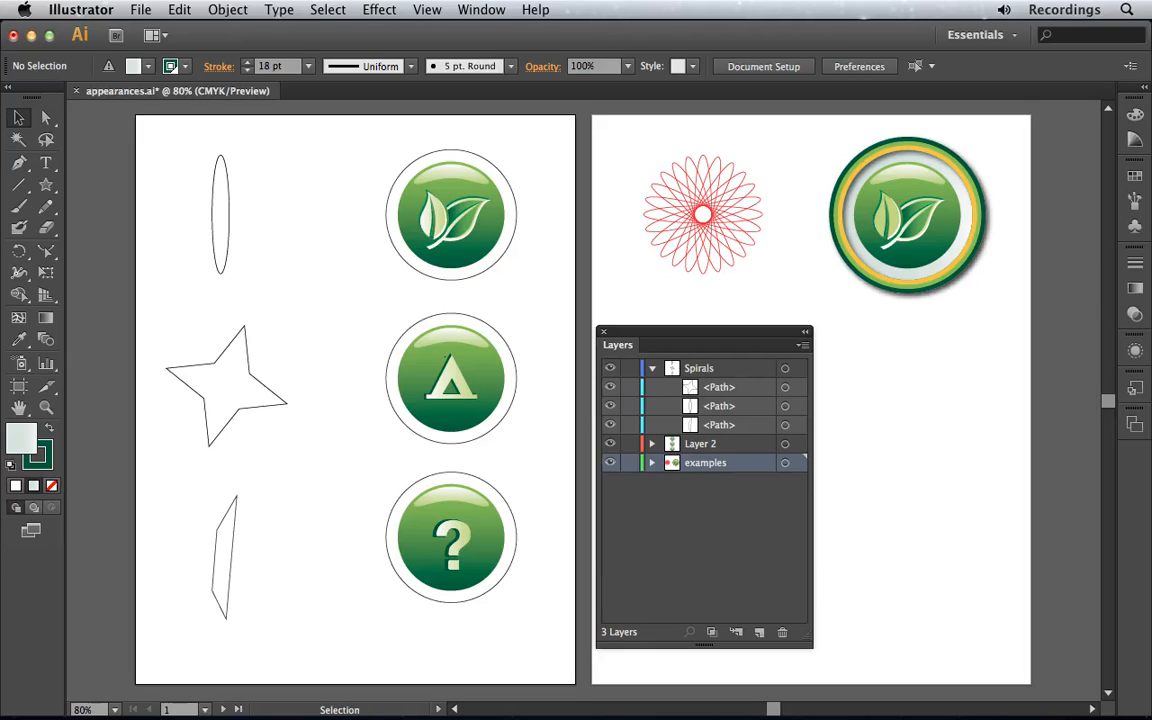
Step: Display the Appearance panel beside the Layers panel and inspect the attributes of the badge's outer ring and the red spiral
left_click(1135, 350)
left_click_drag(930, 343, 858, 338)
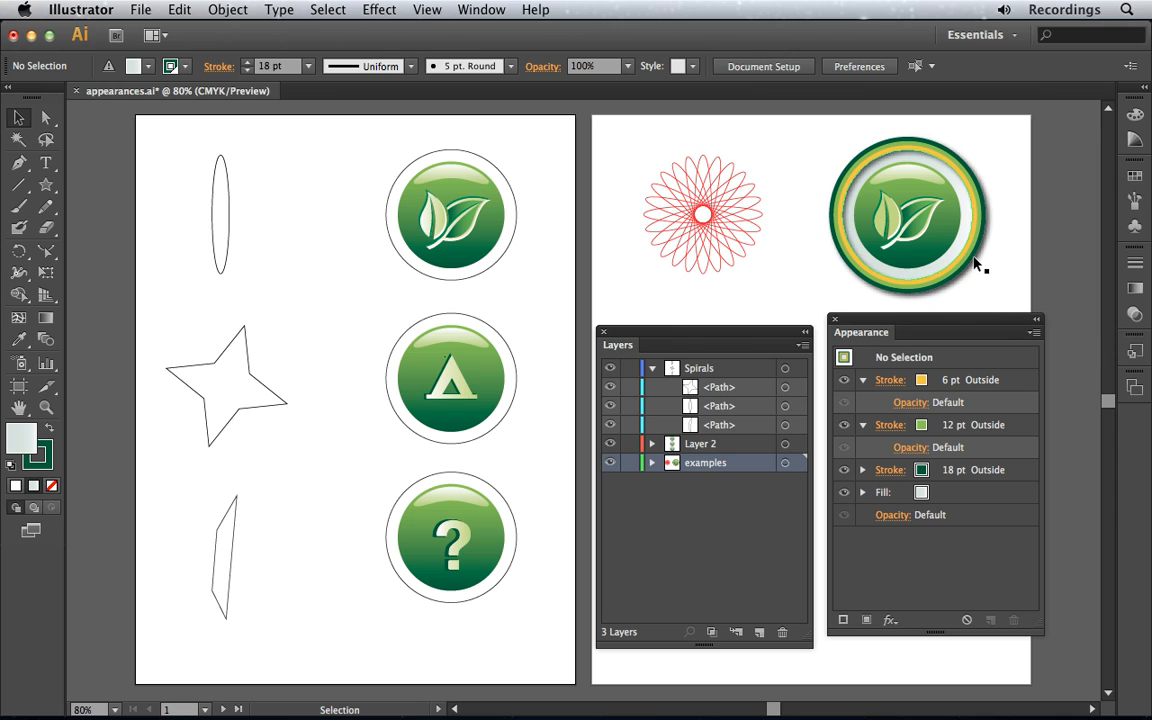
left_click(948, 275)
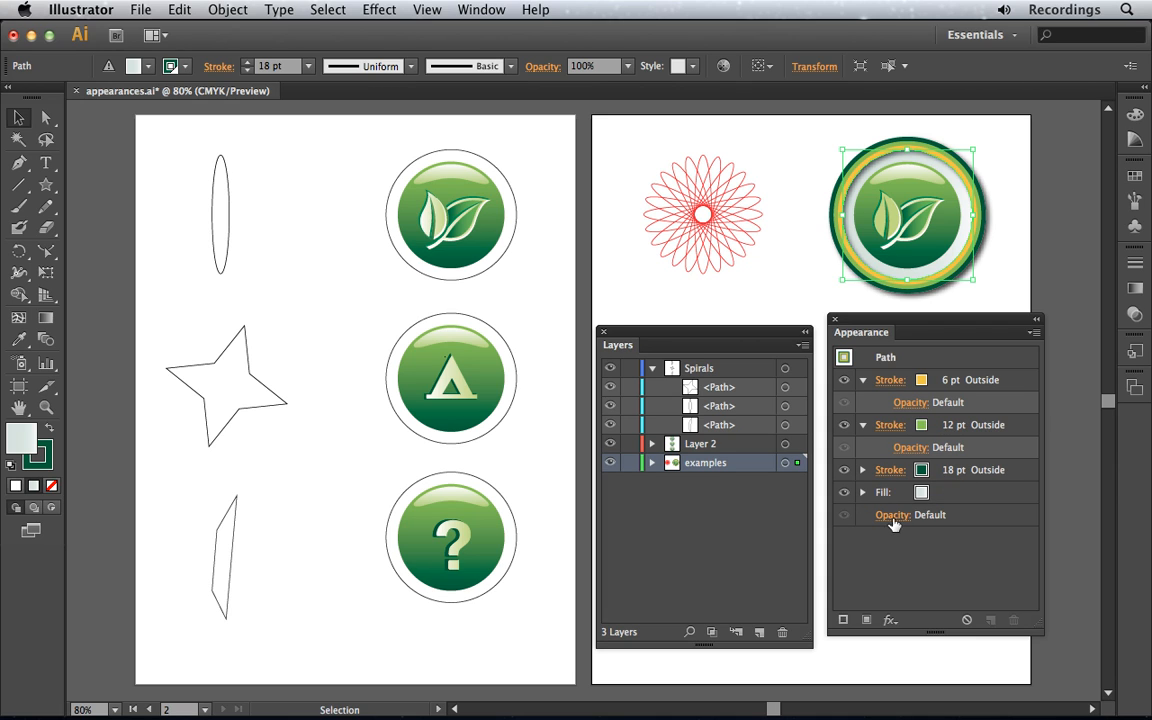
left_click(710, 258)
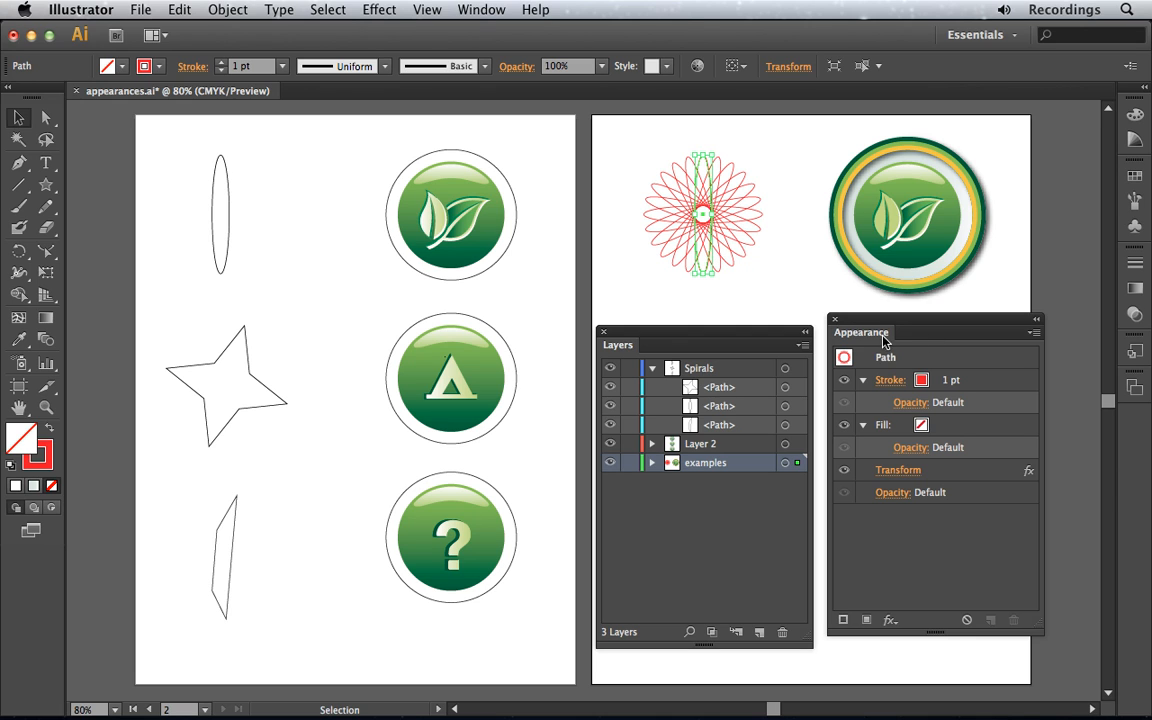
left_click_drag(913, 322, 910, 335)
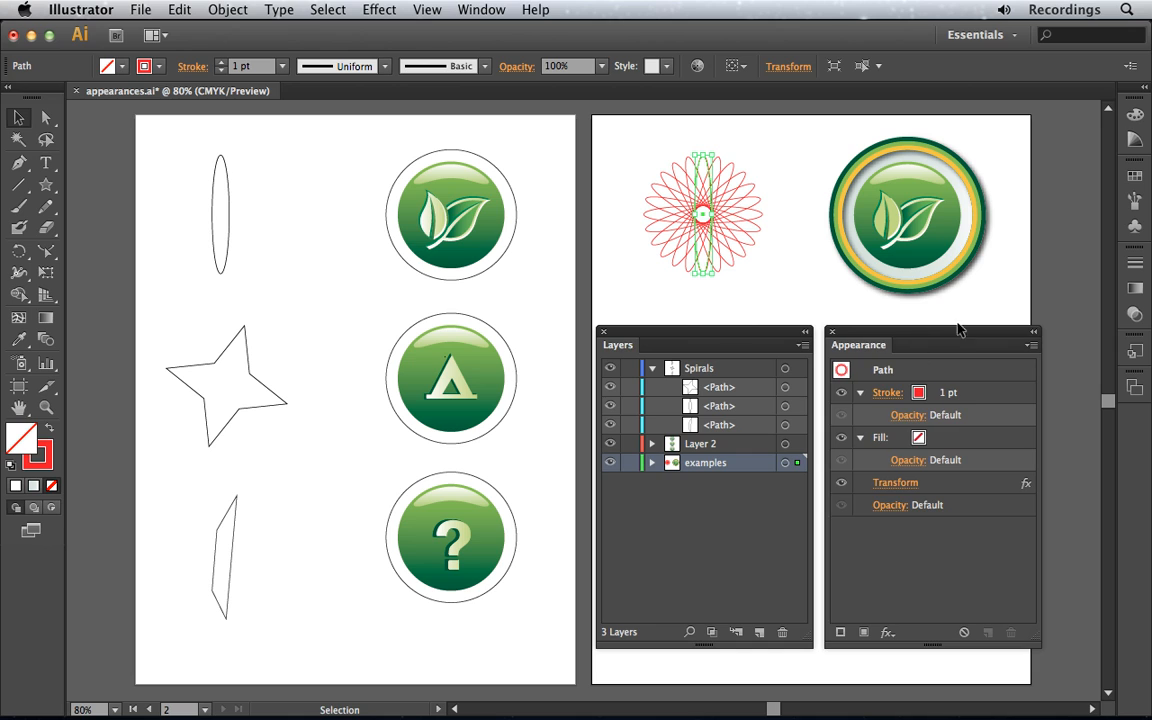
Step: Give the thin ellipse a red stroke with a weight of 6 pt
left_click(228, 212)
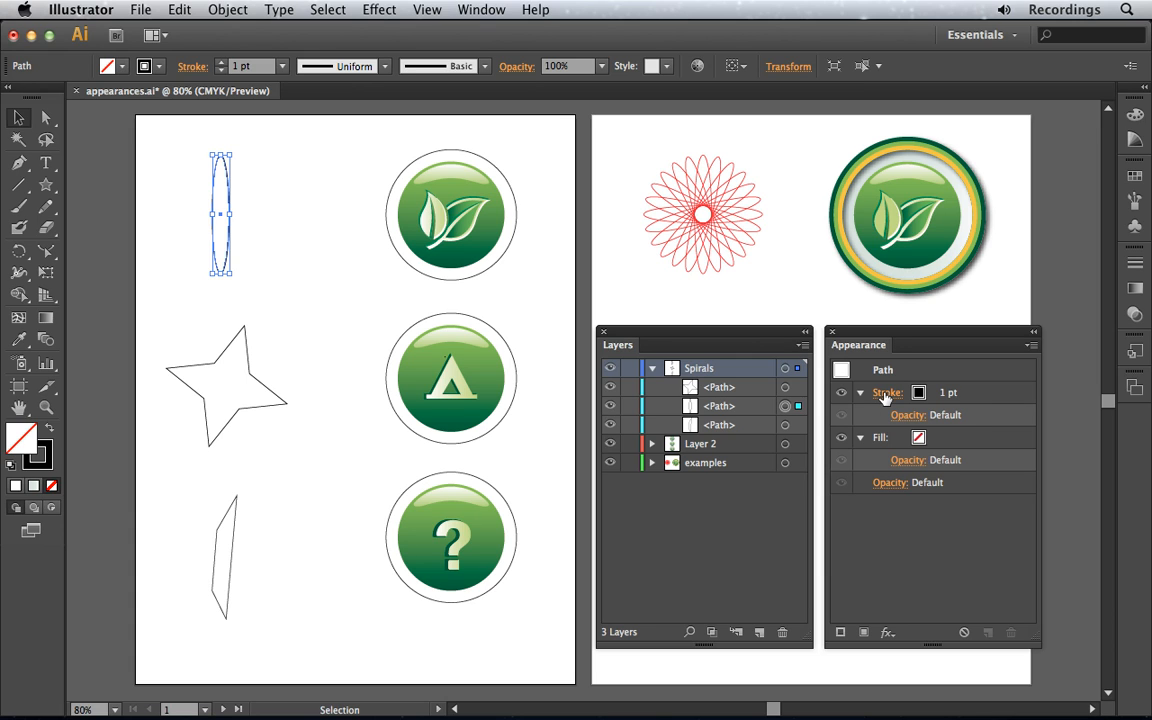
left_click(937, 396)
left_click(933, 394)
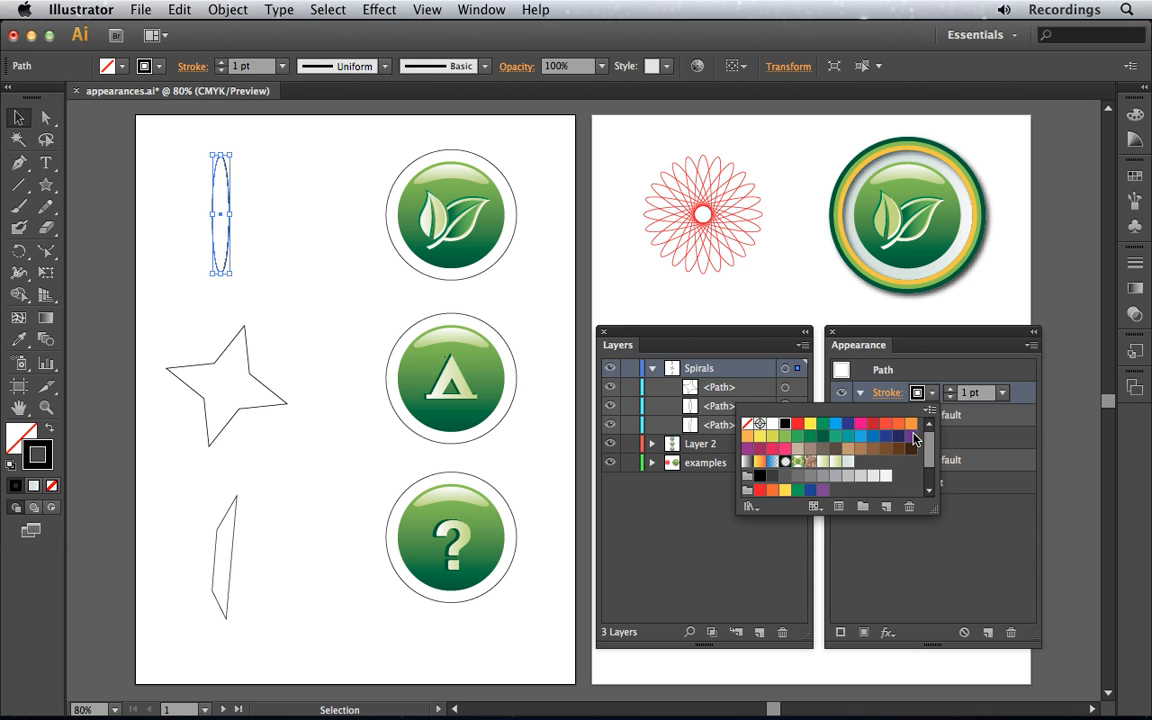
left_click(797, 423)
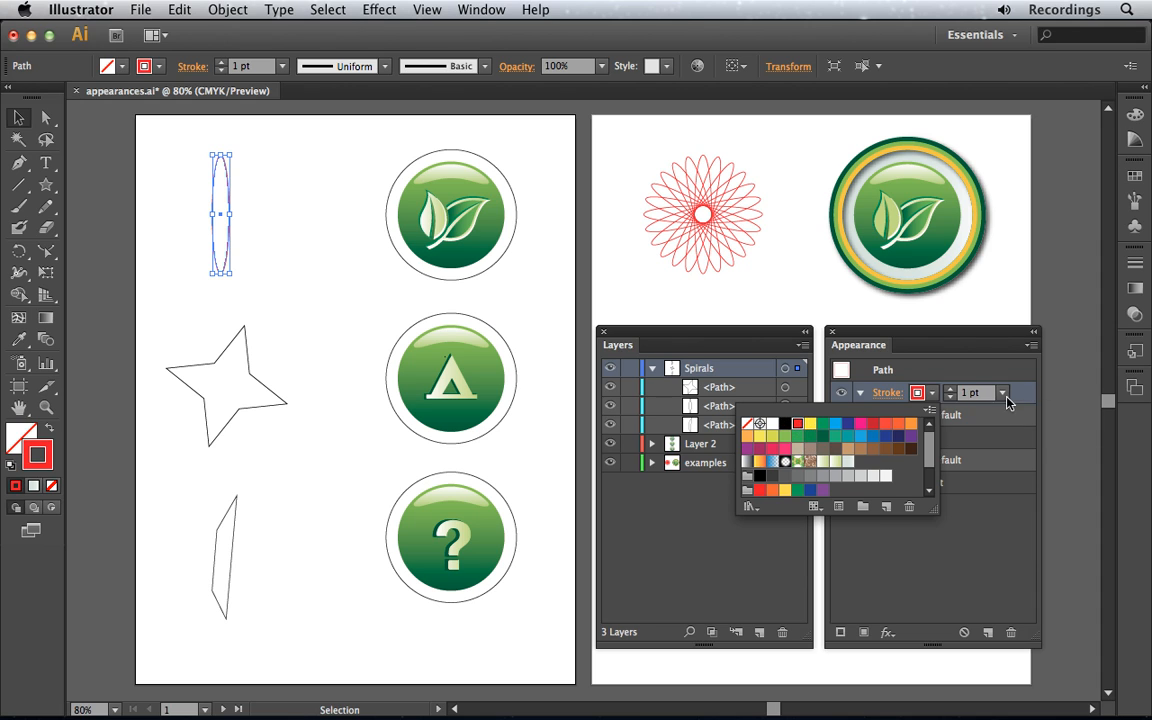
left_click(946, 391)
left_click(947, 390)
left_click(950, 391)
left_click(950, 391)
left_click(950, 391)
left_click(950, 391)
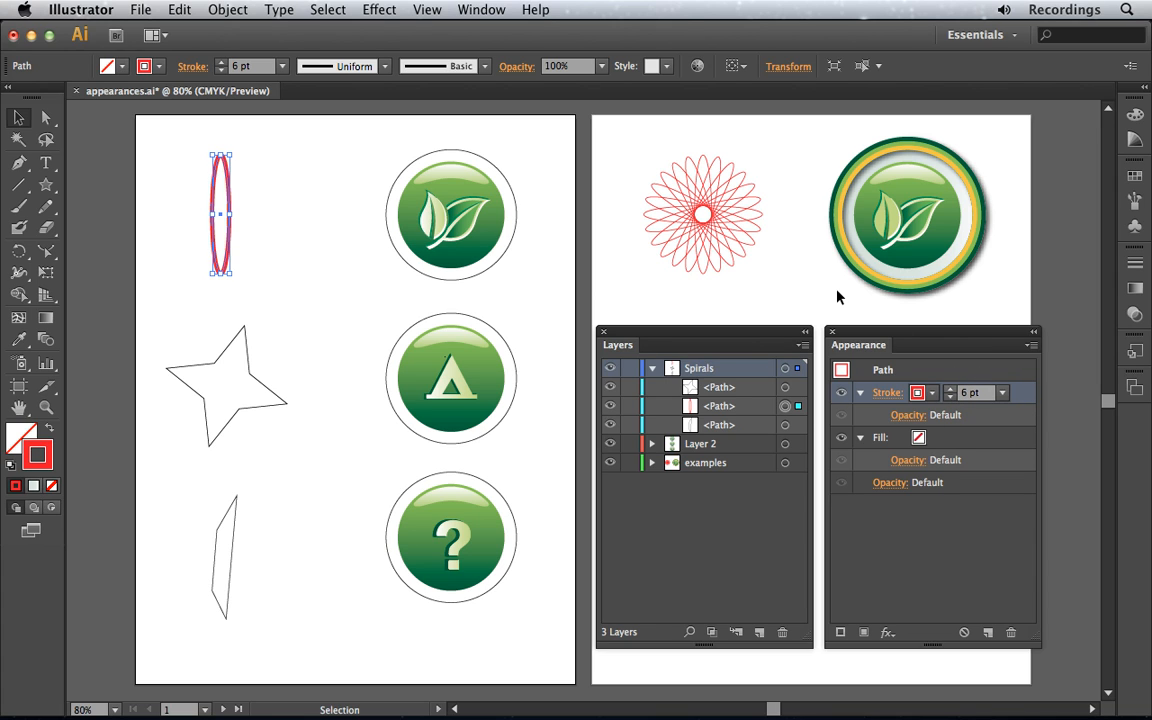
left_click(379, 11)
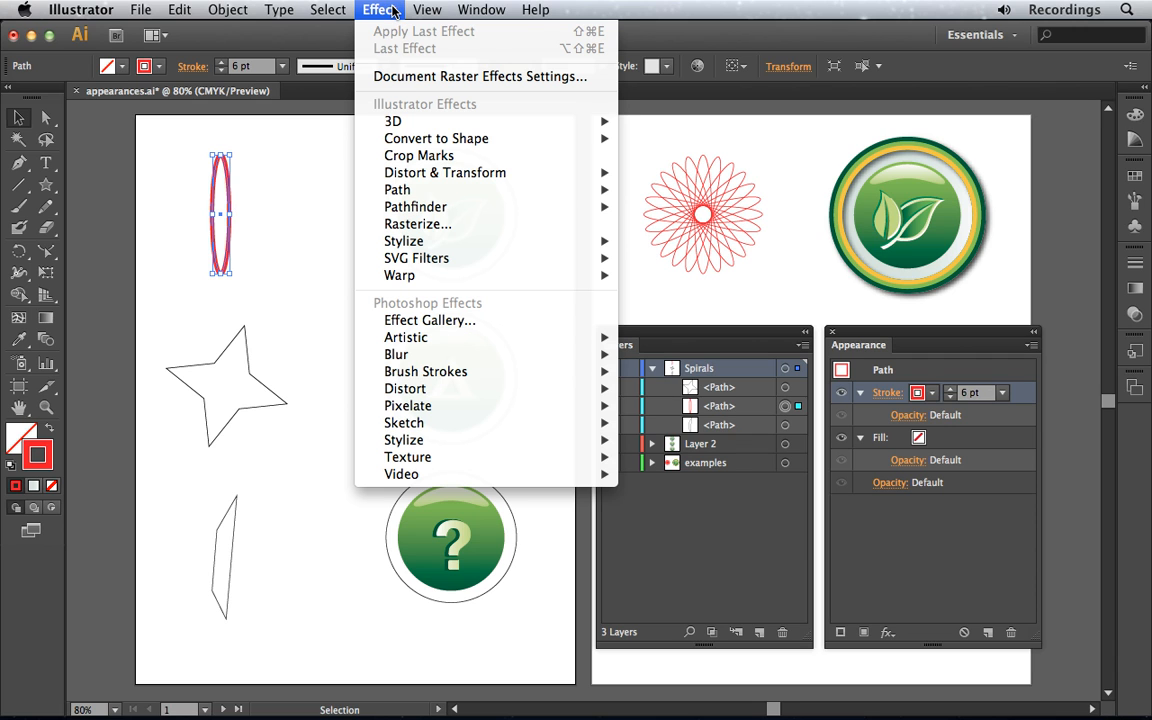
mouse_move(417, 176)
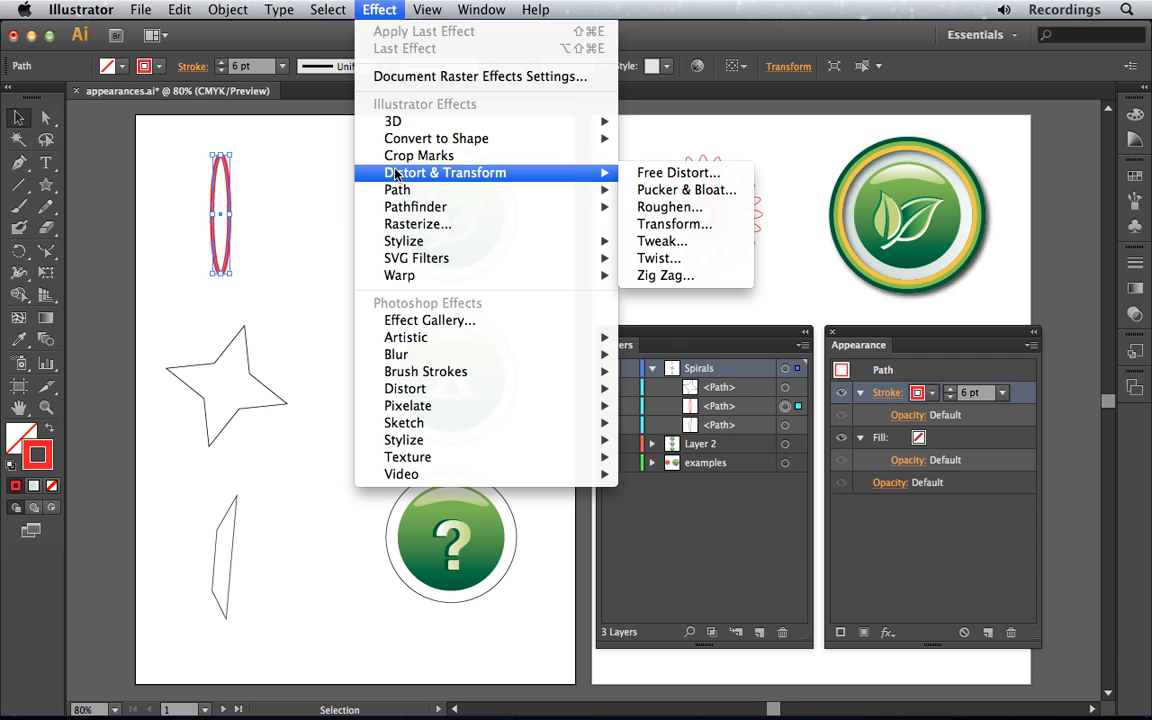
left_click(381, 8)
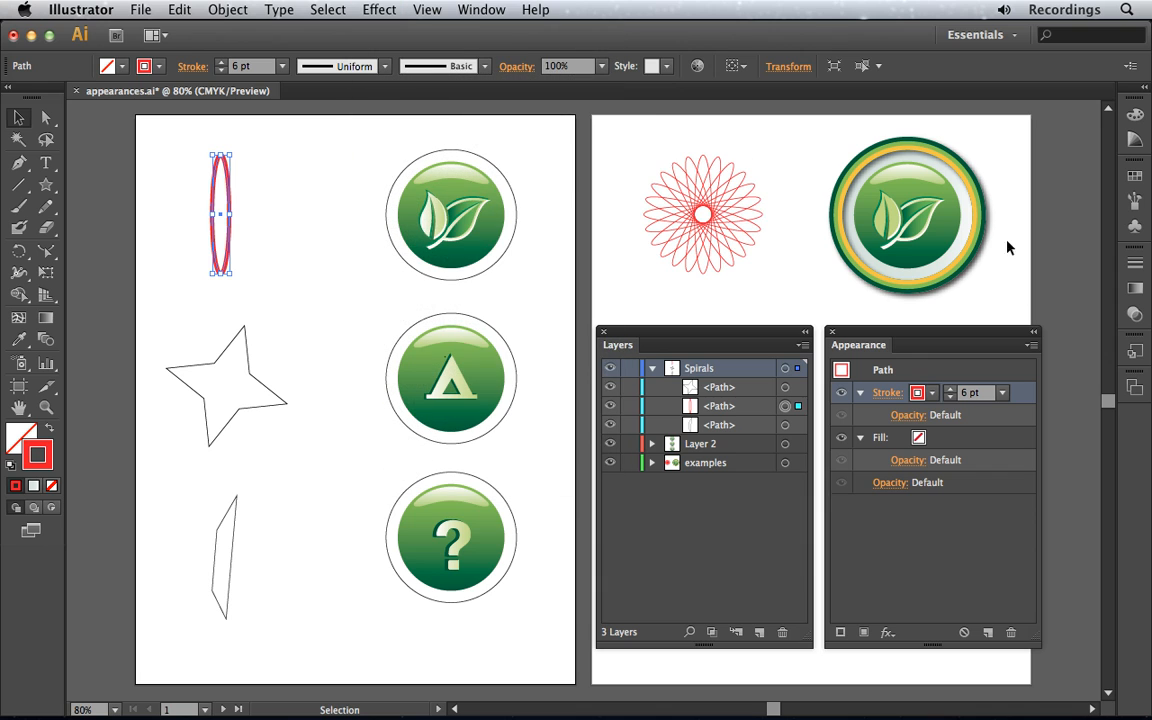
Step: Add a Distort & Transform > Transform effect to the ellipse's stroke with a rotation angle of 15°
left_click(890, 636)
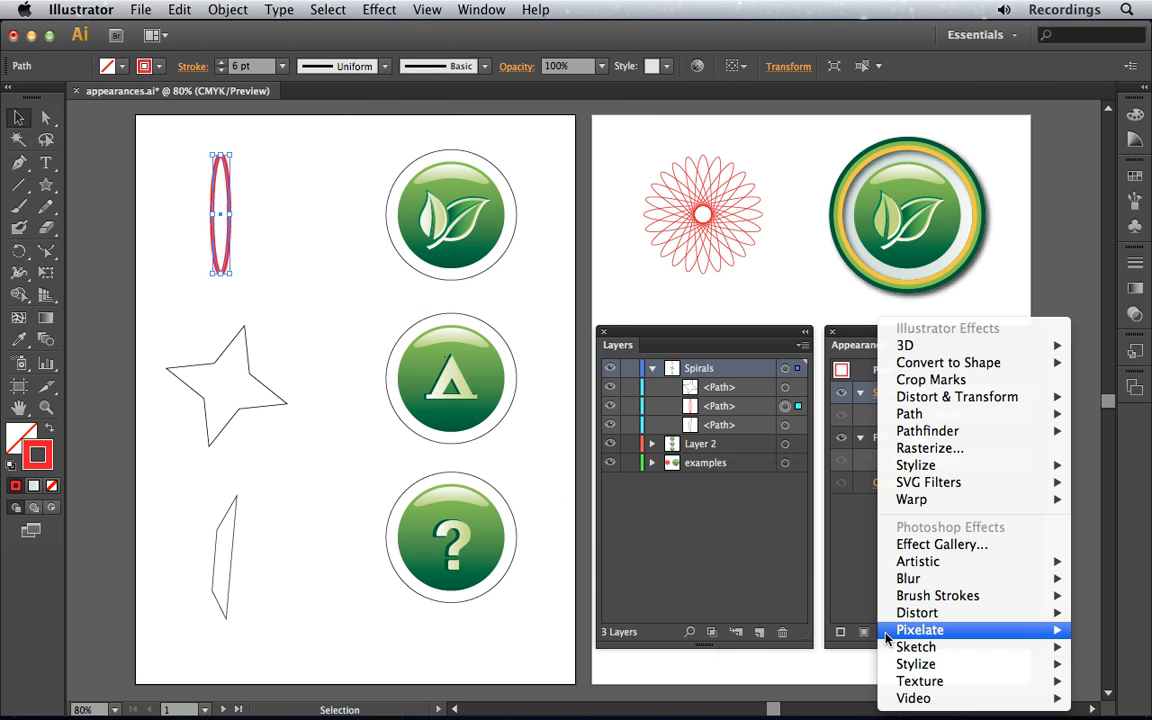
mouse_move(918, 699)
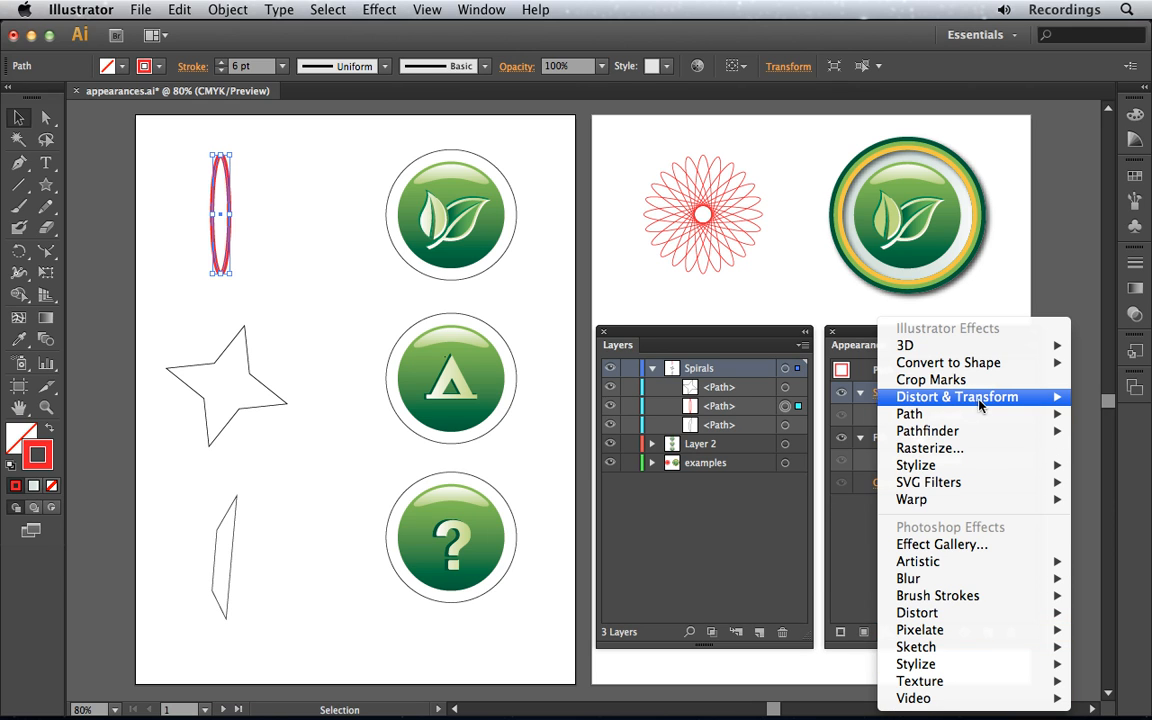
mouse_move(980, 402)
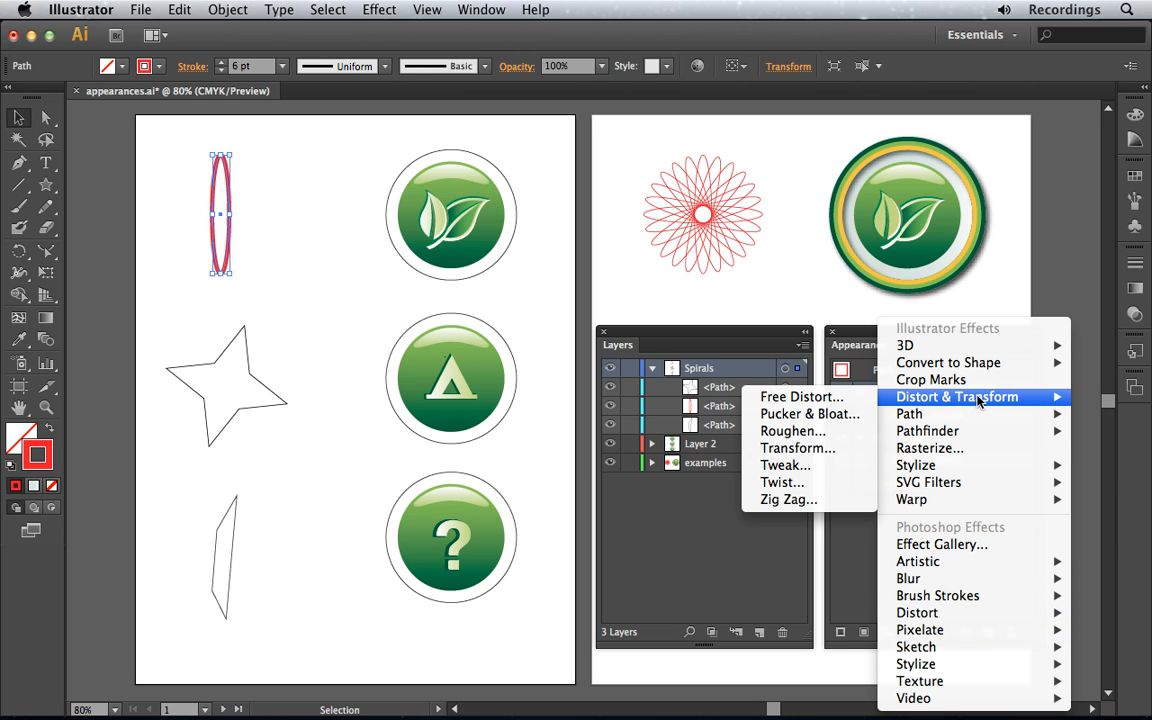
left_click(837, 455)
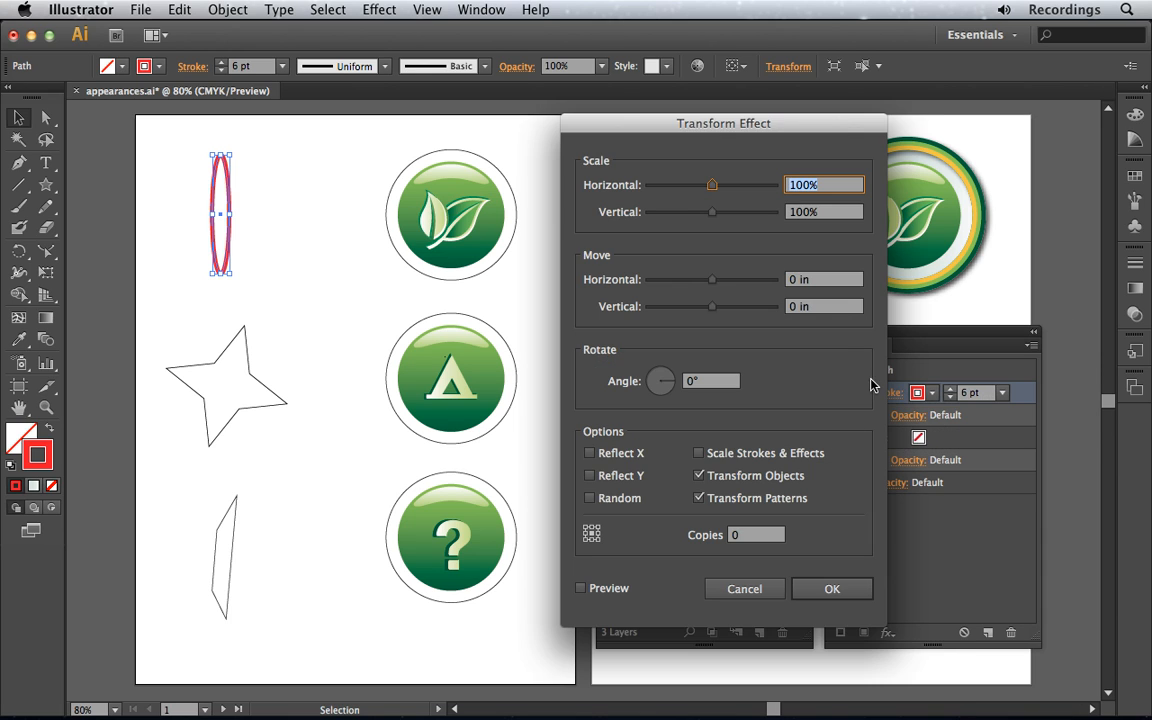
double_click(694, 380)
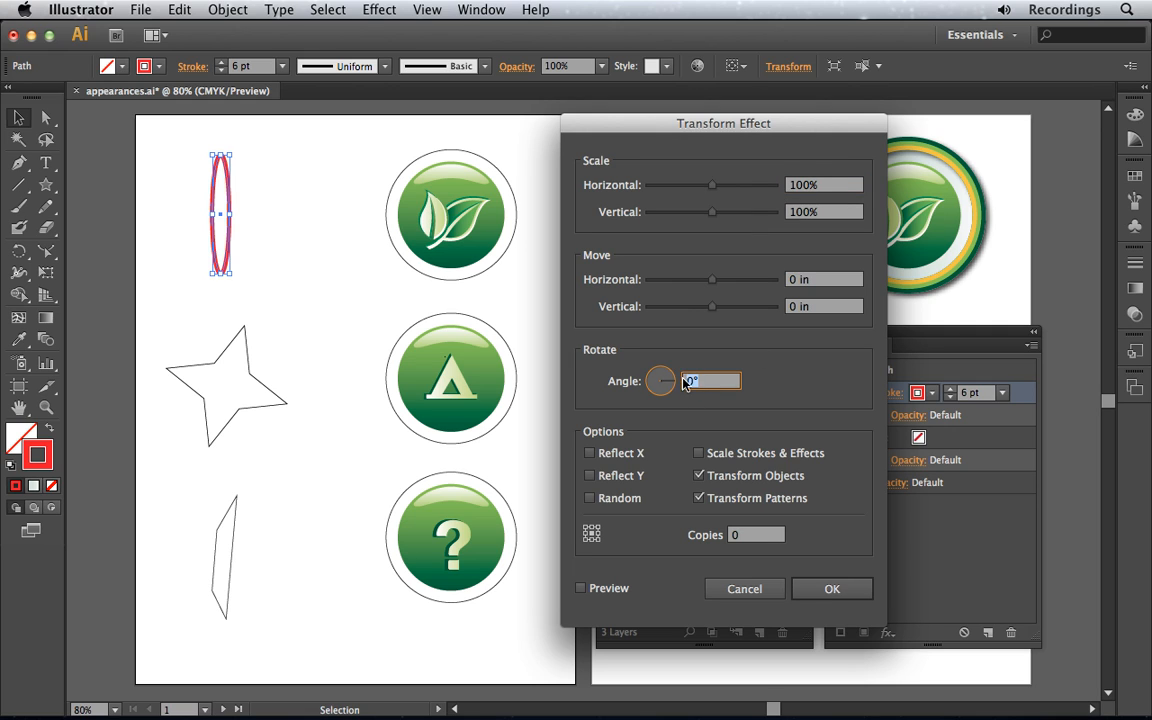
type("30")
left_click_drag(711, 381, 686, 381)
type("15")
Step: Set the Transform effect to 11 copies with the preview turned on, and apply it to the ellipse's stroke
left_click(753, 540)
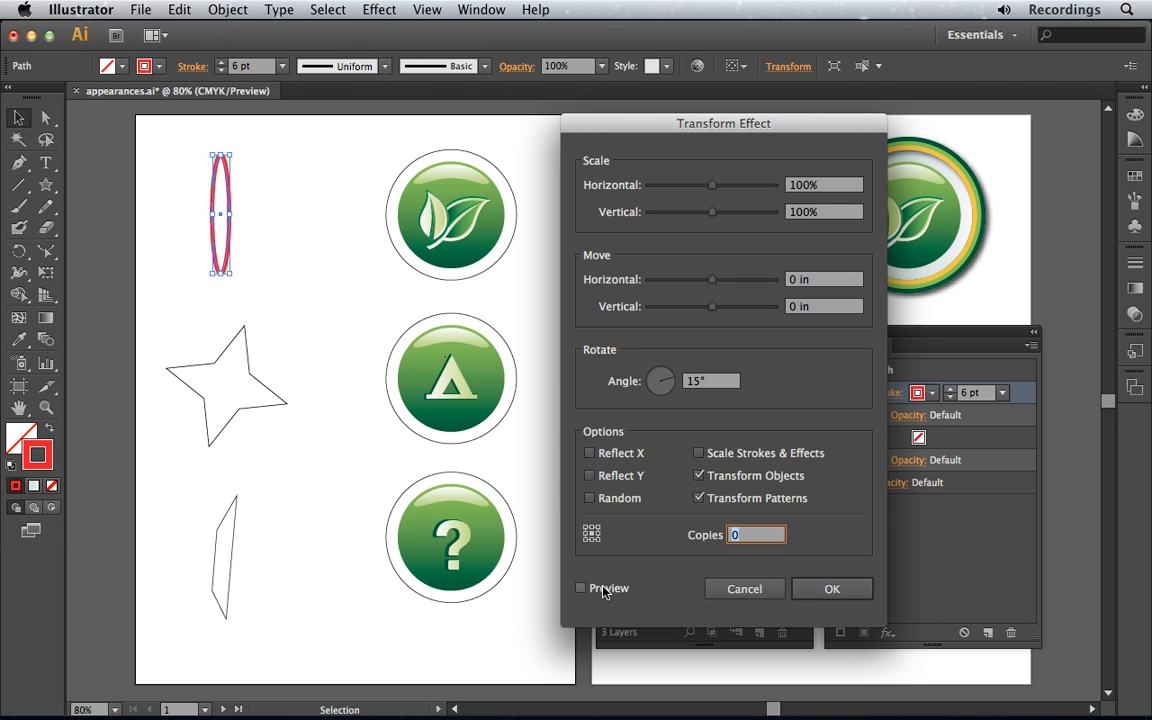
key("Up")
key("Up")
key("Up")
key("Up")
left_click(580, 590)
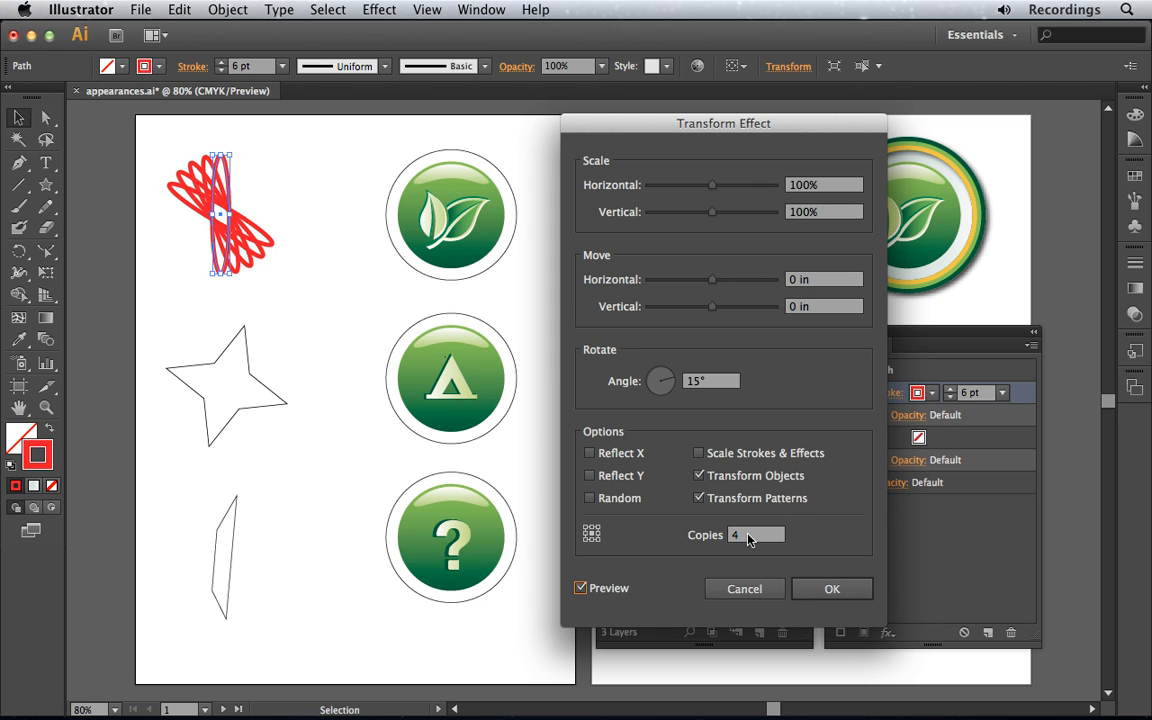
left_click_drag(760, 535, 727, 537)
type("11")
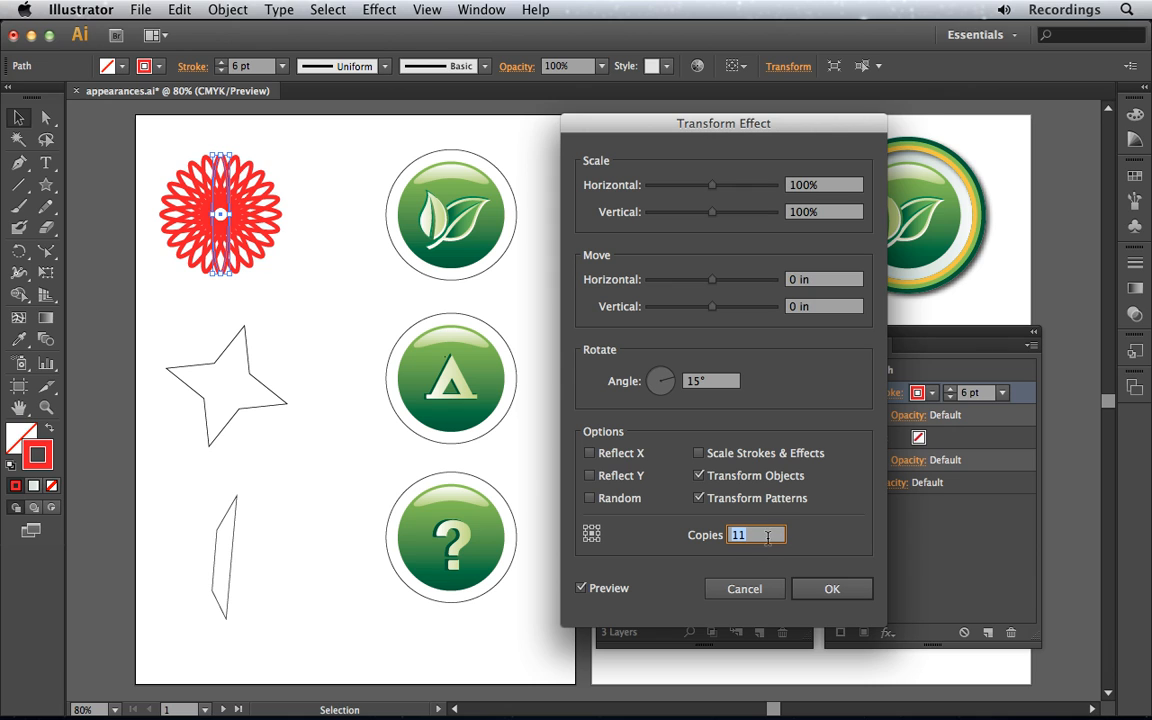
left_click(836, 589)
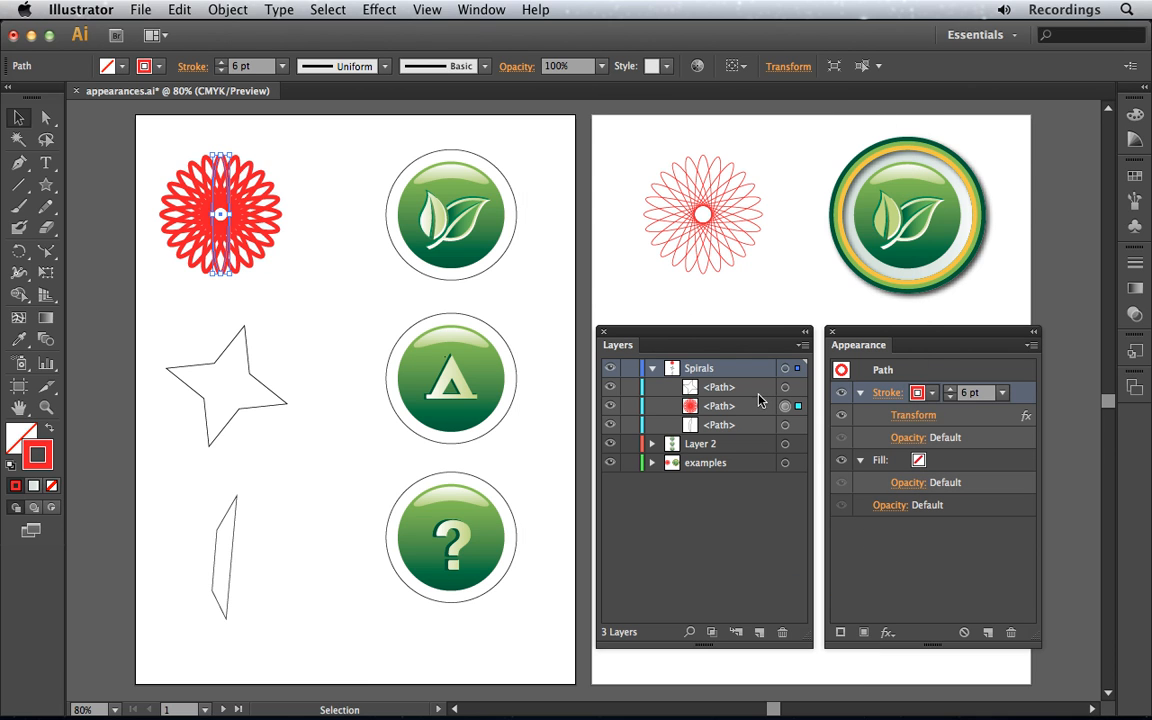
Step: Edit the ellipse's existing Transform effect and change its rotation angle to 30°
left_click(914, 416)
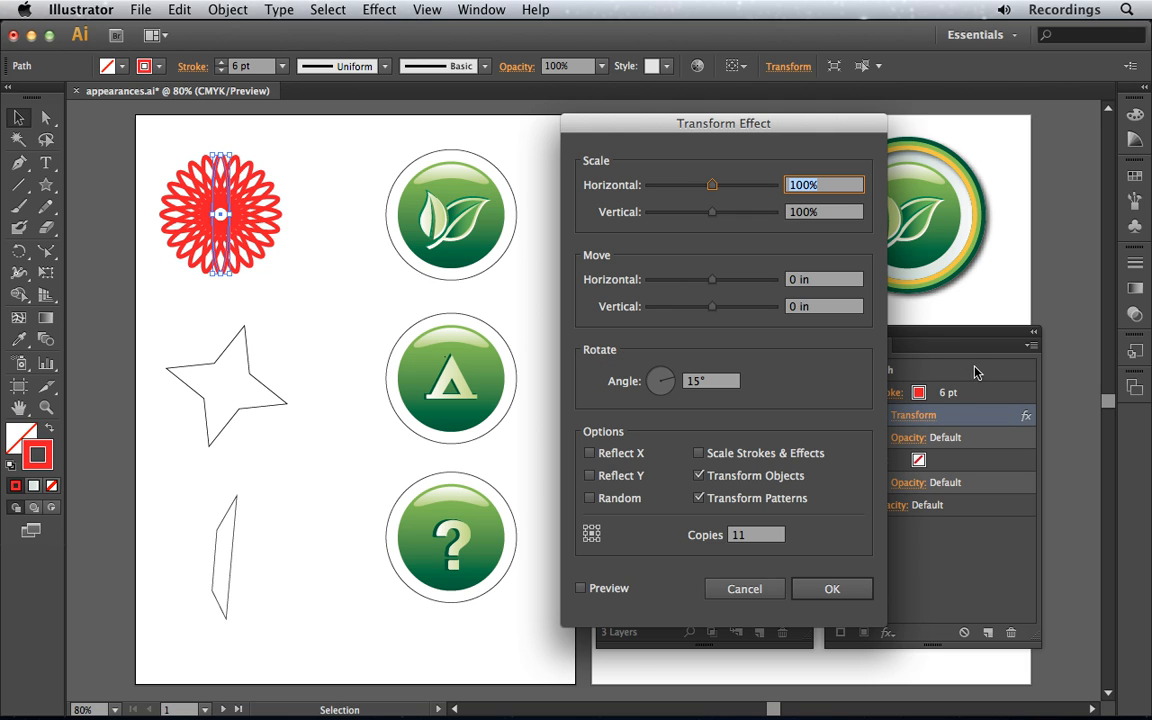
left_click(705, 382)
double_click(705, 381)
type("30")
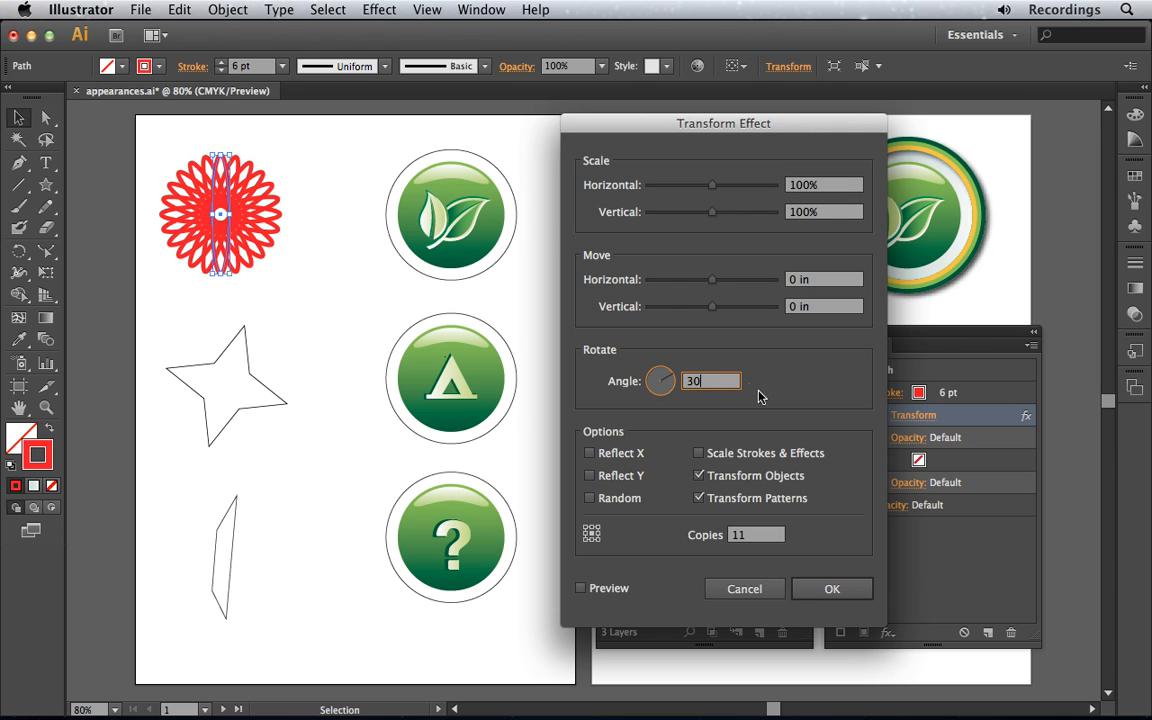
key("Tab")
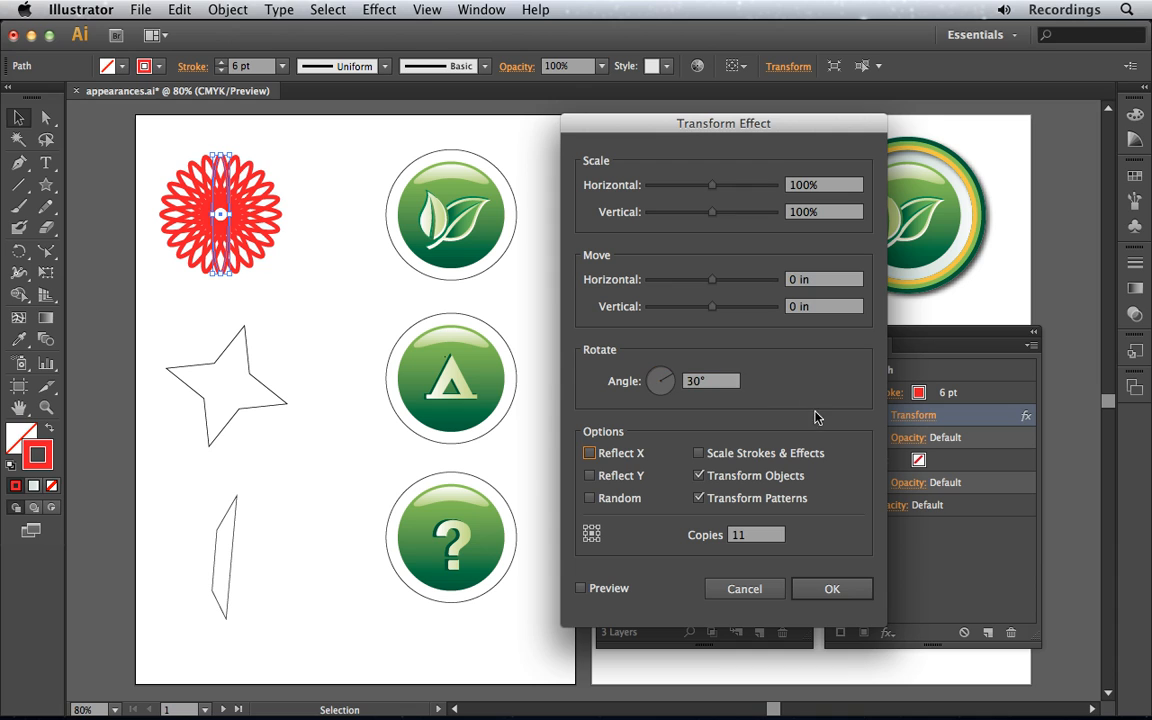
left_click(830, 588)
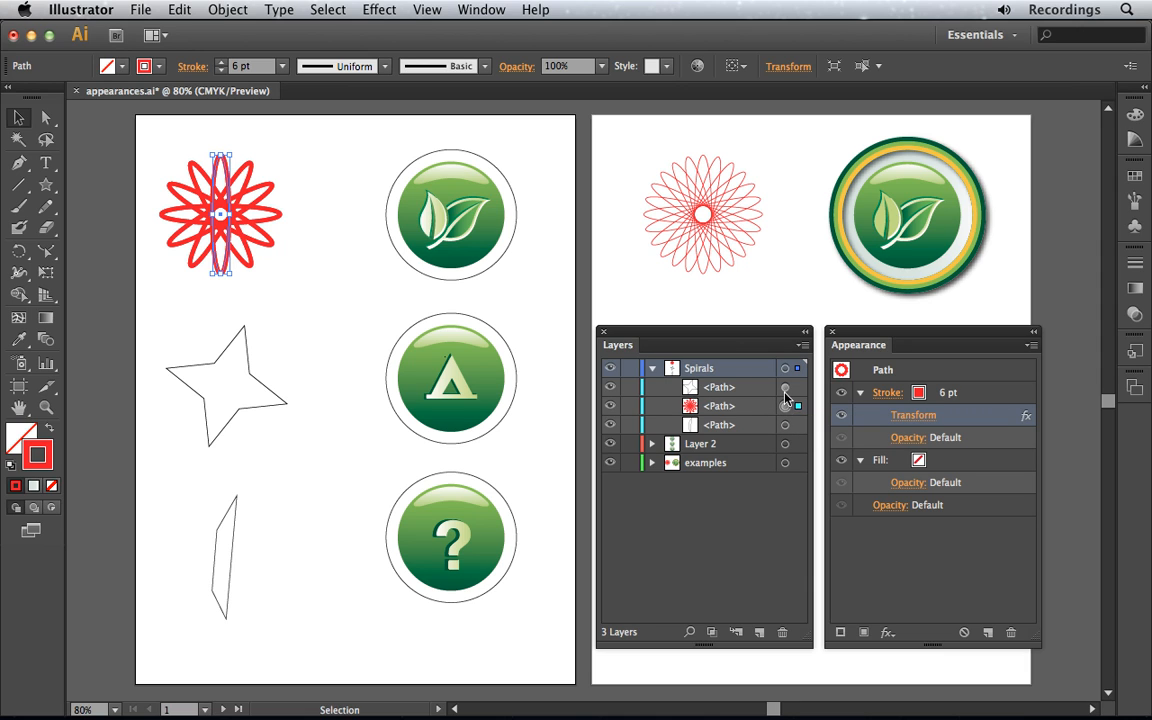
Step: Transfer the ellipse's appearance with its Transform effect to the star, and from there to the four-sided path below
left_click_drag(785, 400, 785, 388)
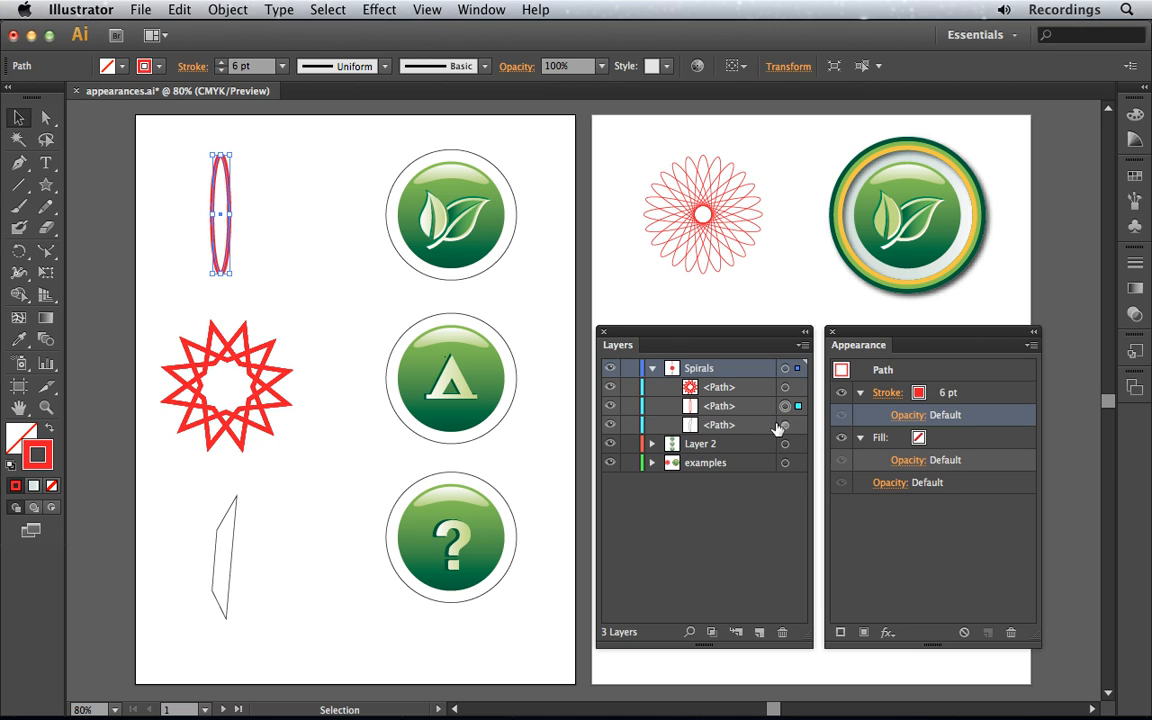
left_click_drag(780, 428, 789, 430)
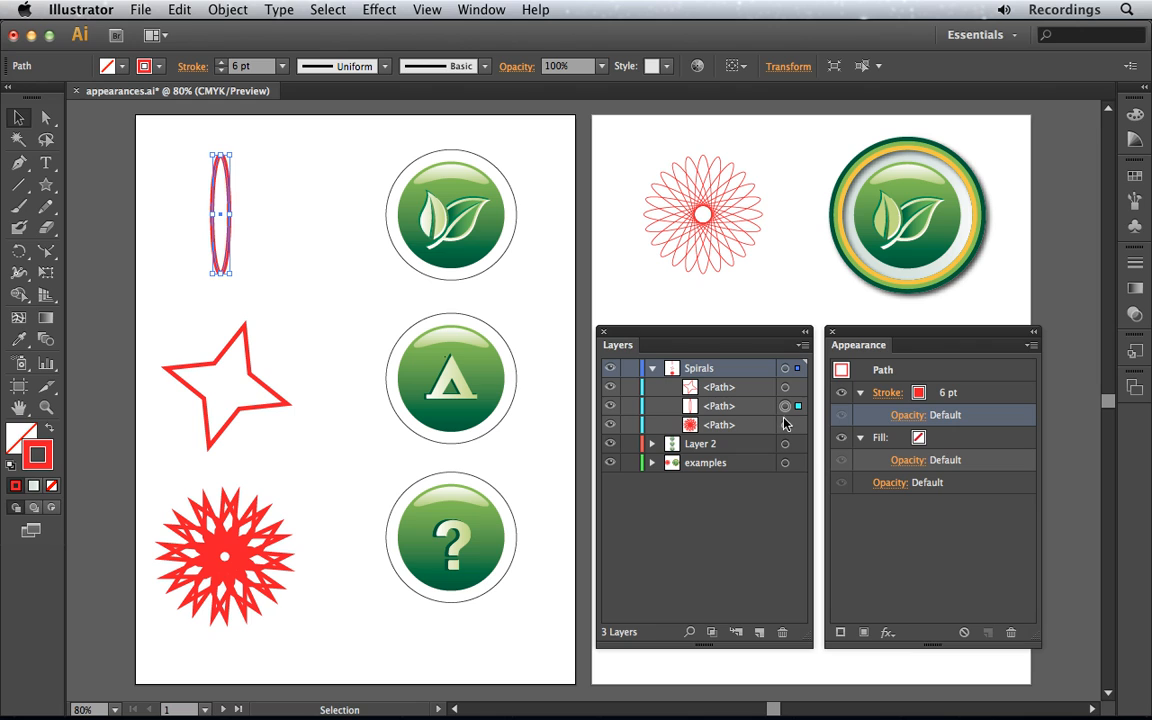
Step: Try putting the Transform effect on the ellipse and the star as well, and undo both changes
key("super+shift+e")
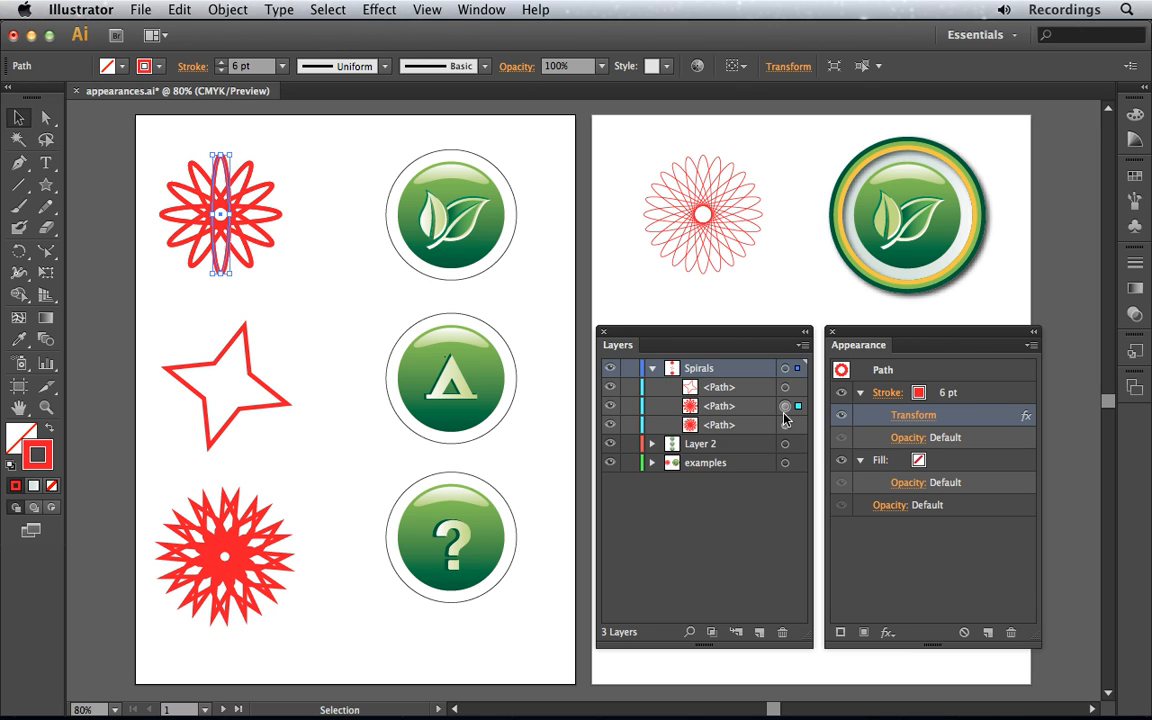
left_click_drag(787, 405, 785, 387)
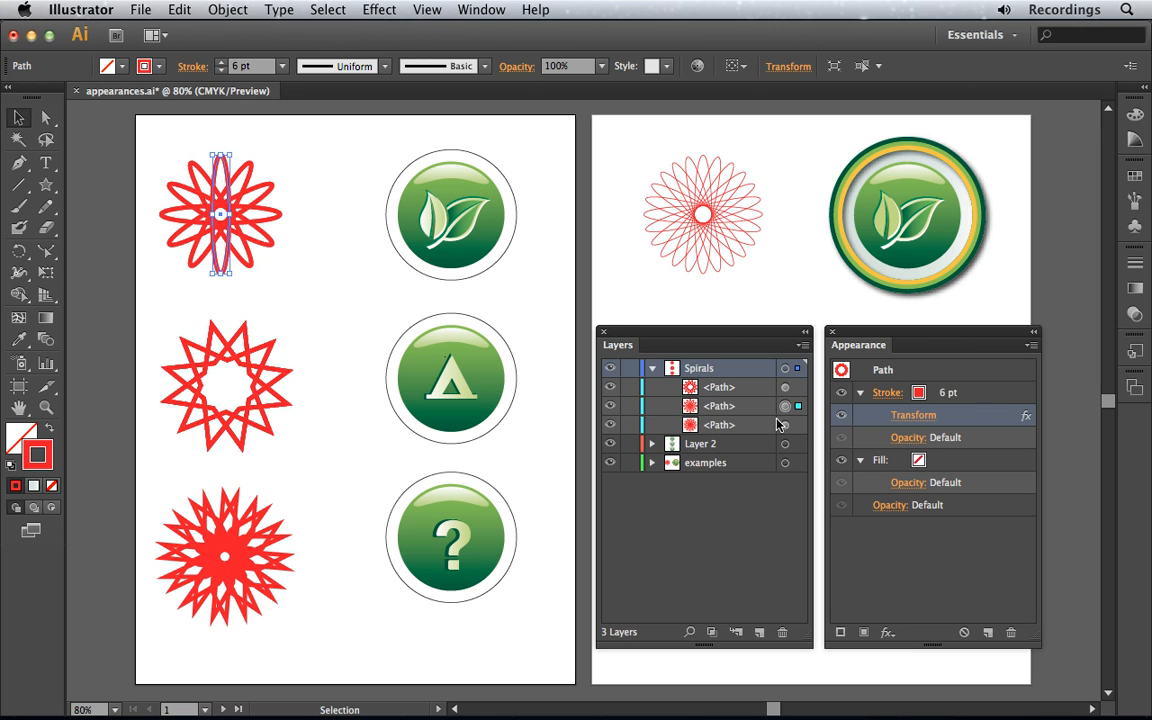
key("super+z")
key("super+z")
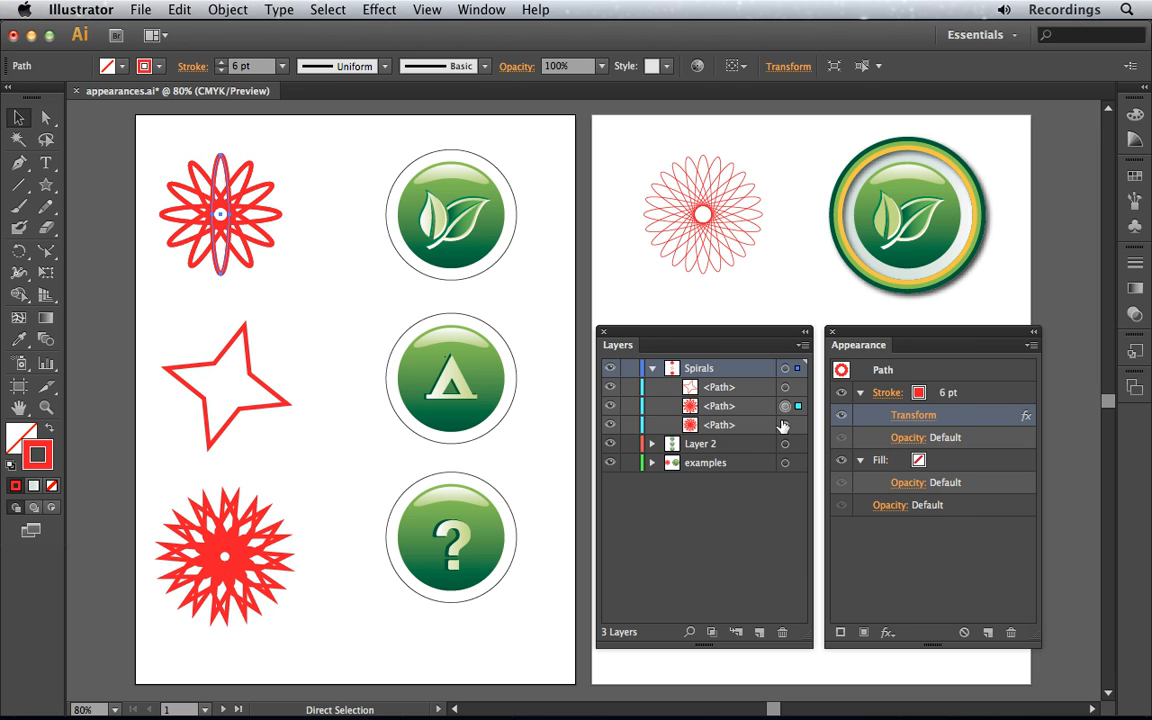
key("v")
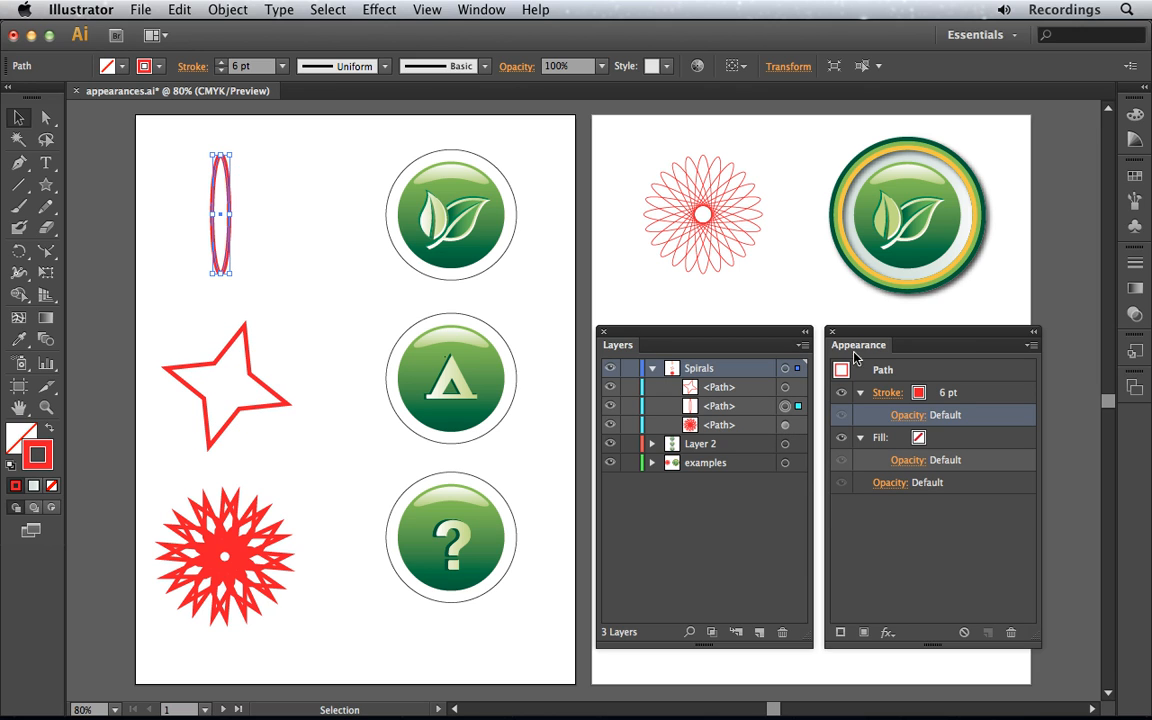
Step: Target the lowest path in the Spirals layer and reduce it to its basic appearance
left_click(786, 427)
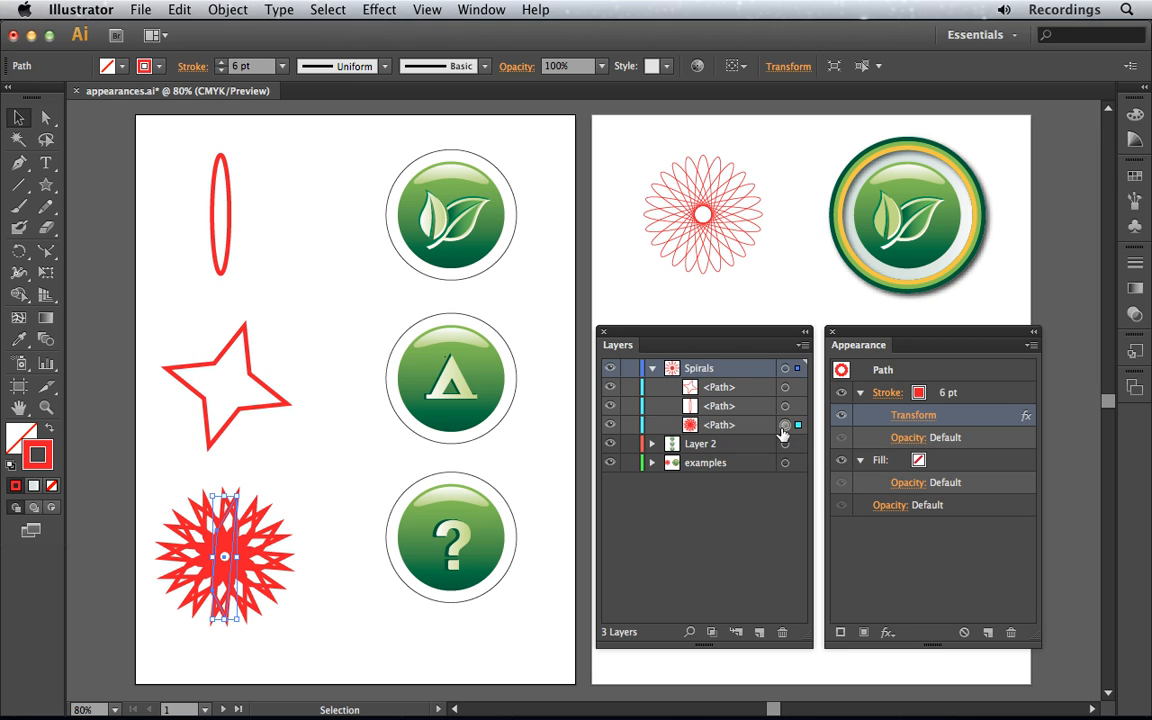
left_click(1030, 345)
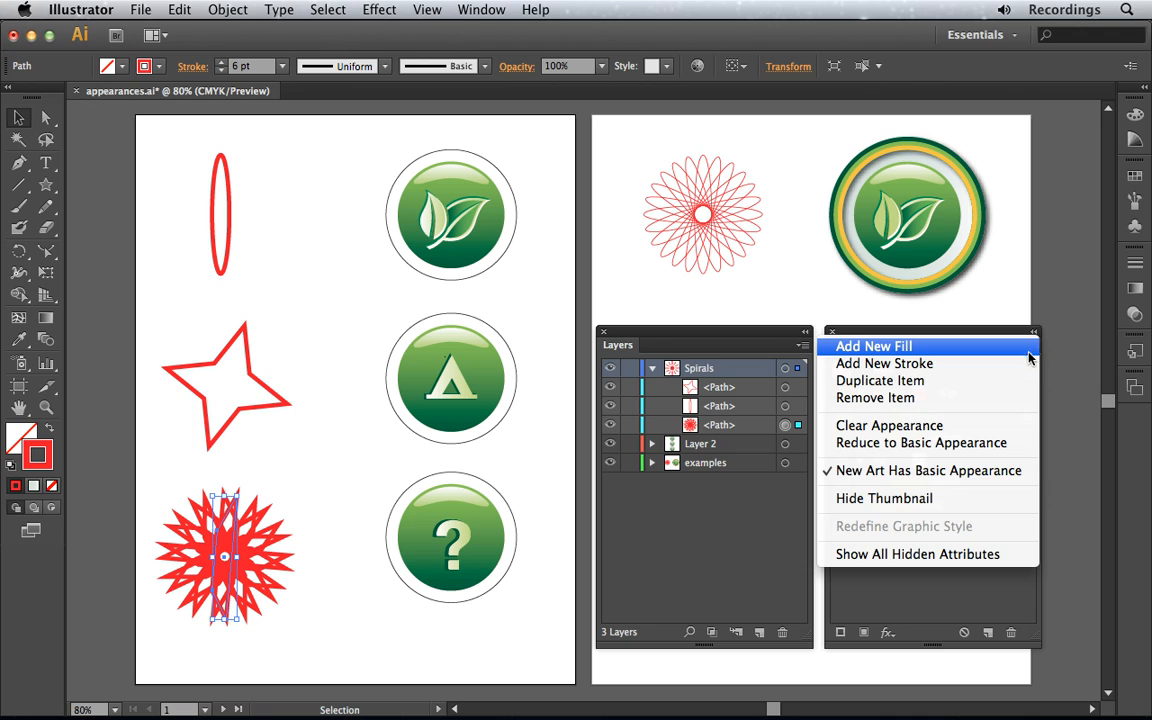
left_click(1007, 443)
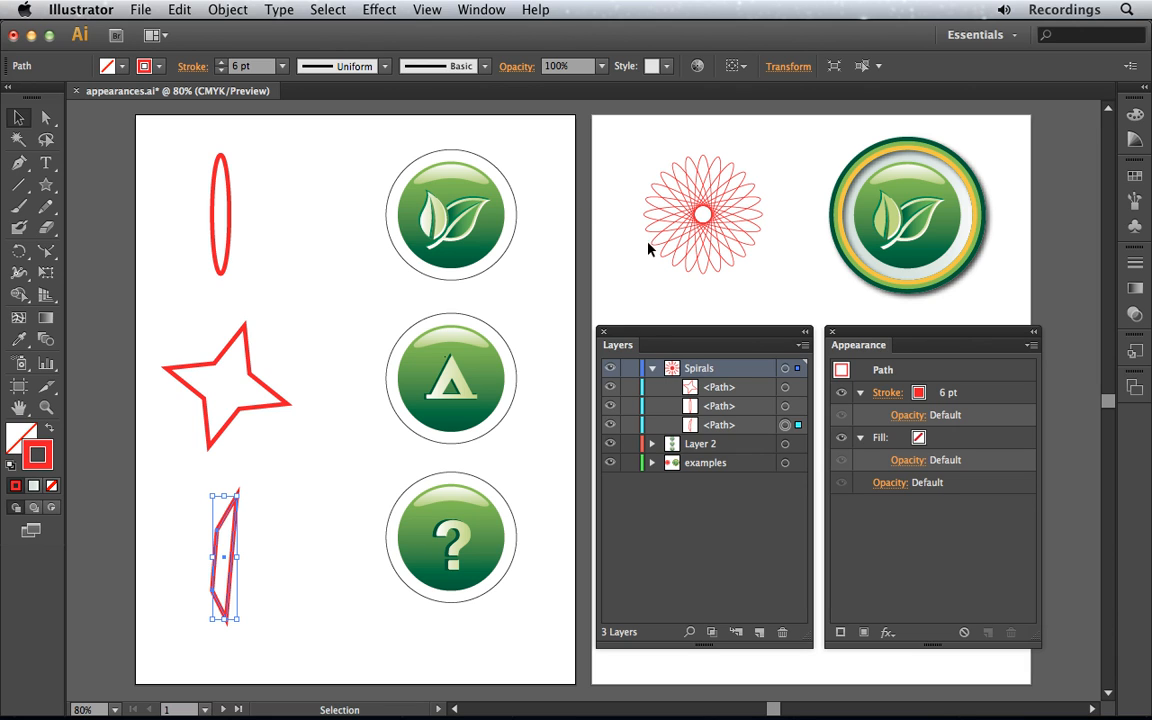
Step: Target the whole Spirals layer, set its opacity to 40%, and deselect the artwork
left_click(785, 369)
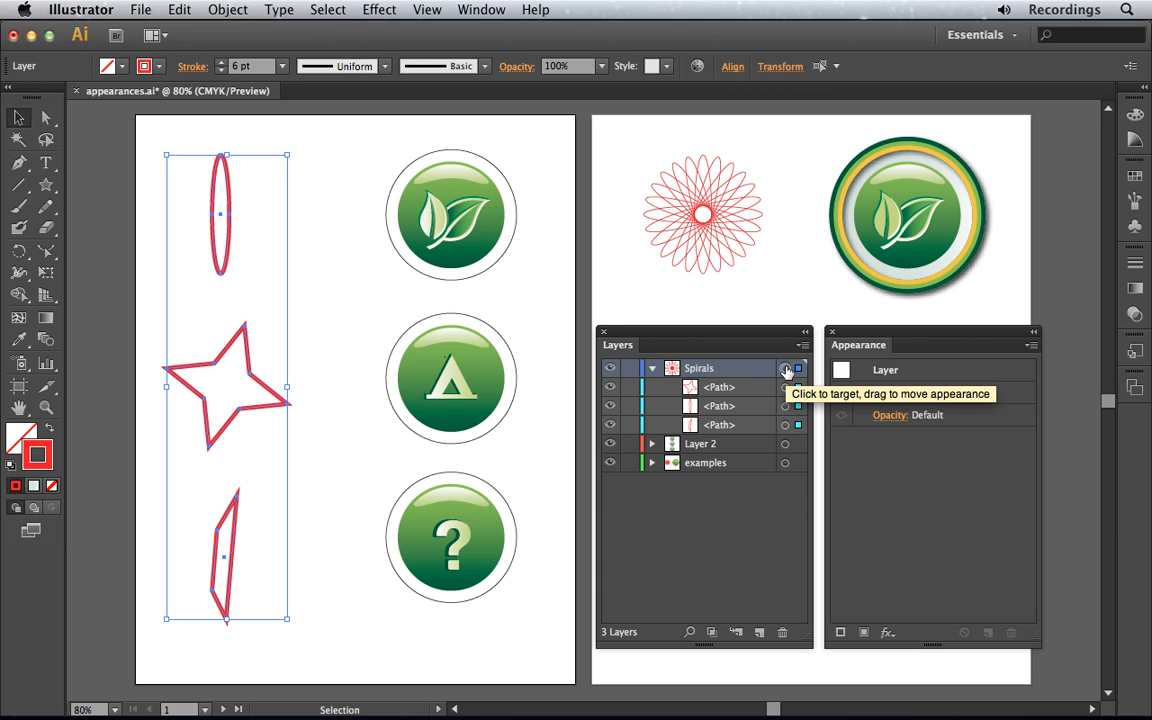
left_click(1135, 316)
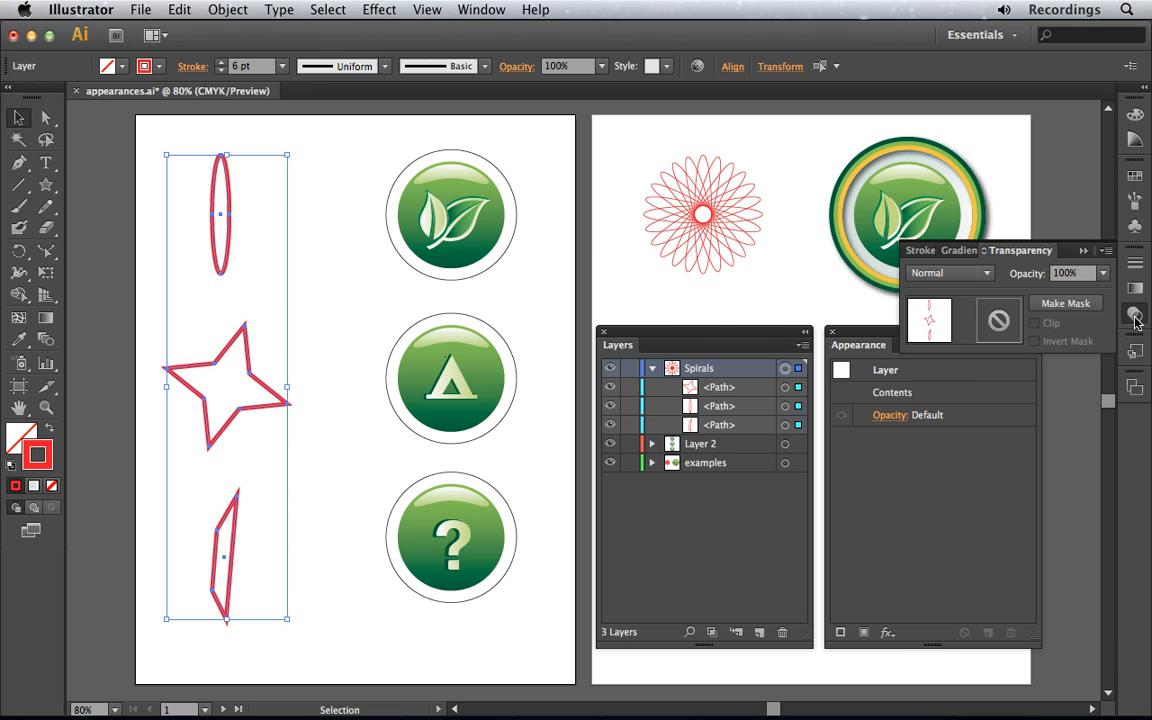
left_click(1103, 273)
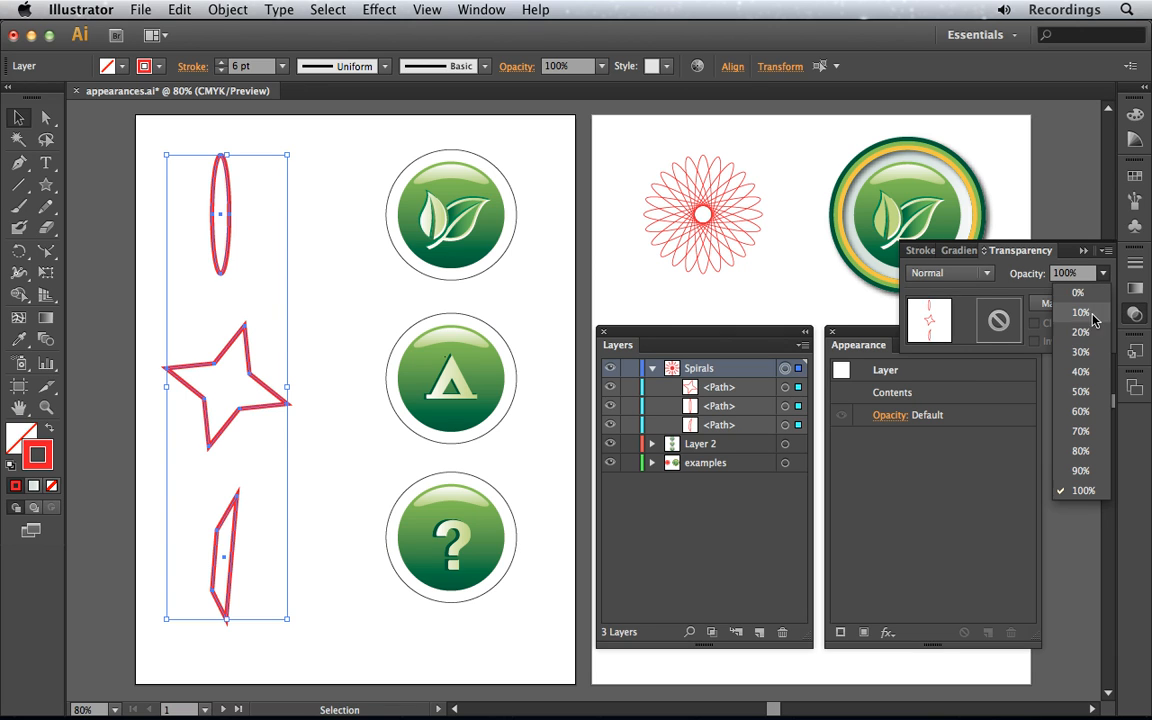
left_click(1091, 378)
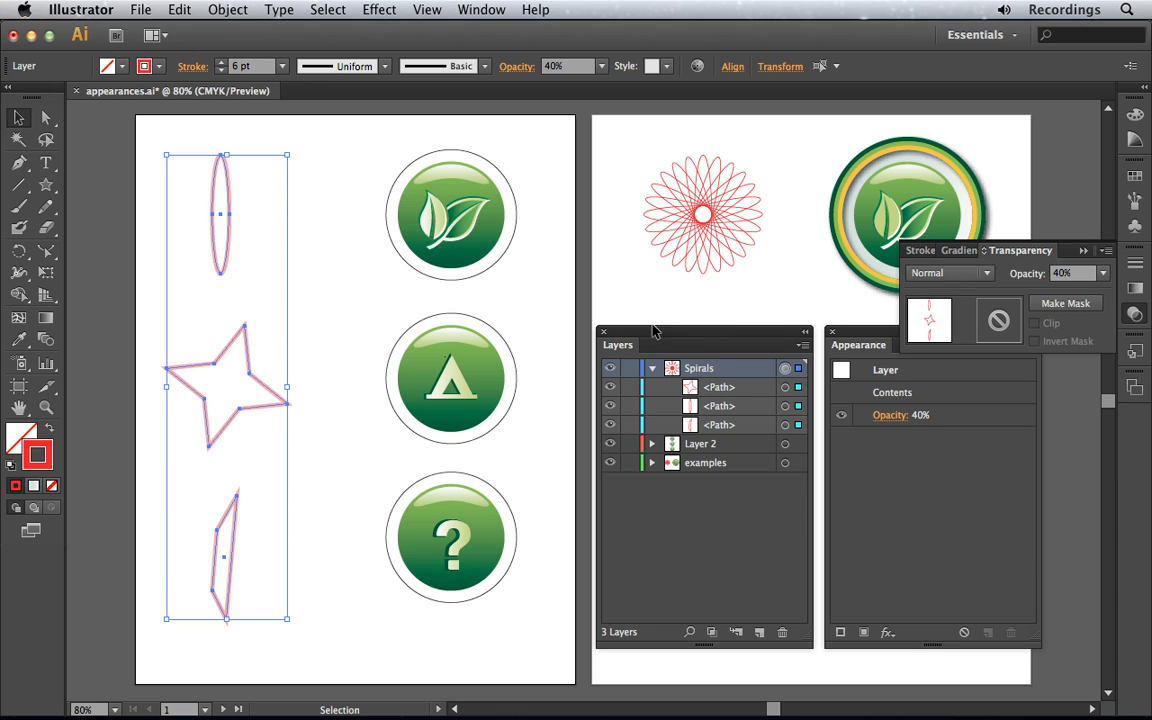
left_click(327, 289)
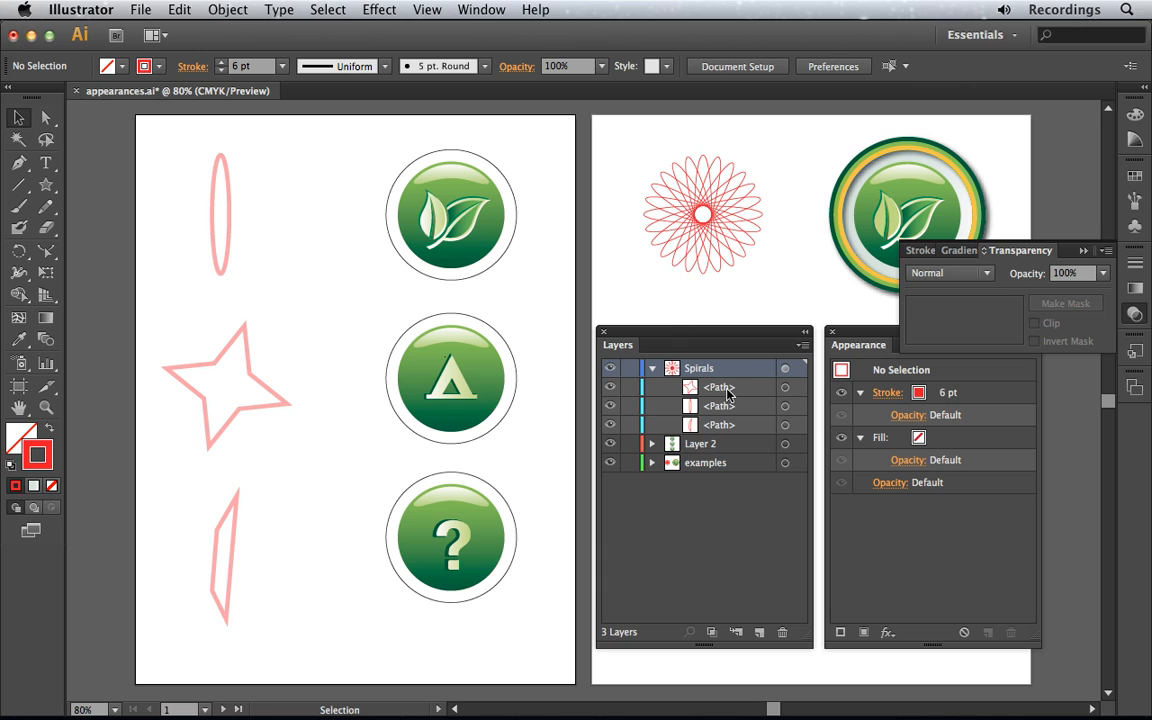
Step: Draw two four-pointed test stars in the Spirals layer and delete both of them
left_click(46, 183)
left_click_drag(188, 314, 200, 455)
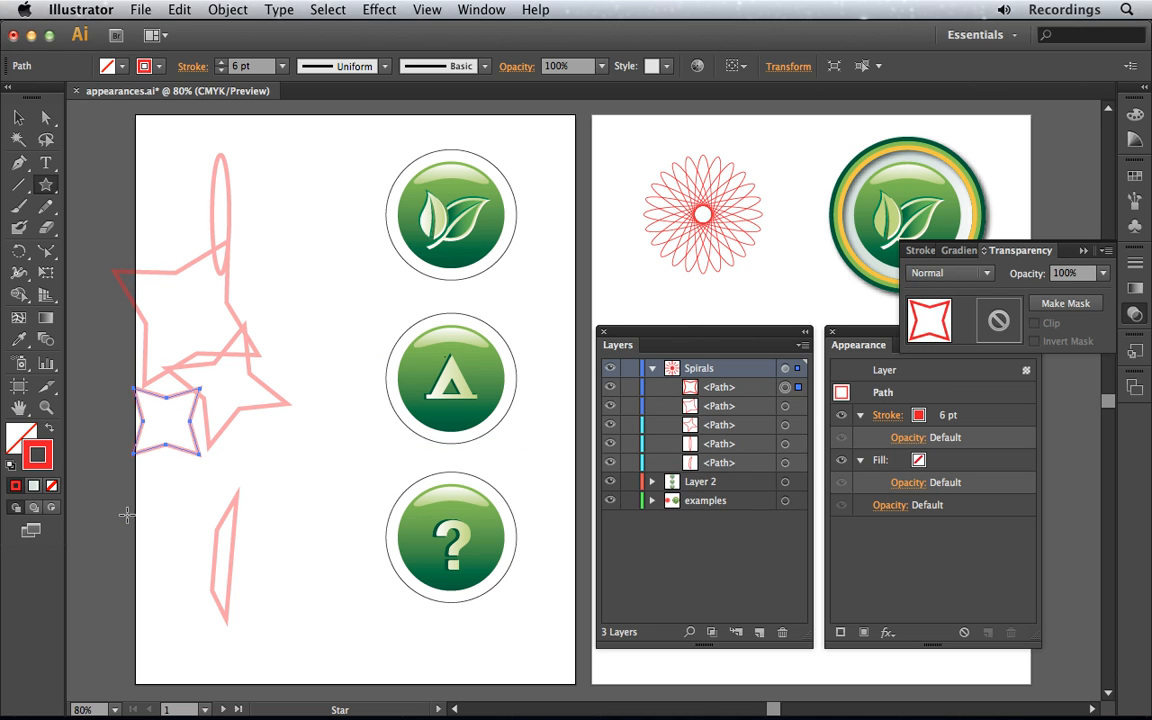
left_click(16, 118)
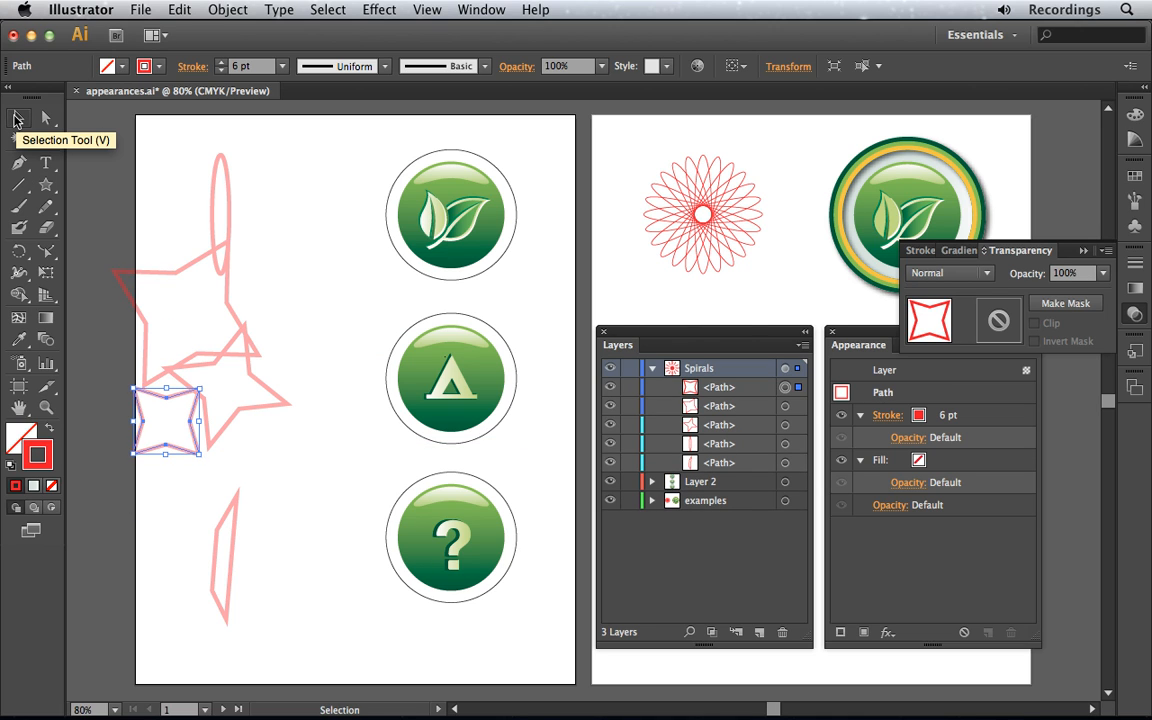
key("Delete")
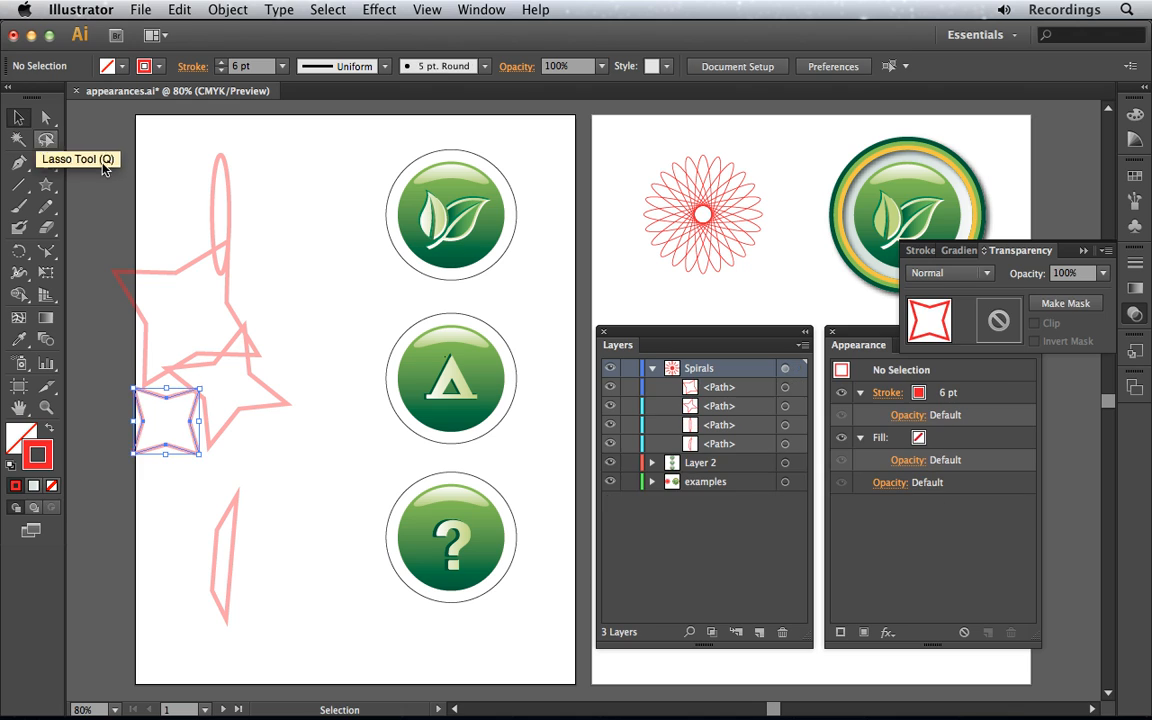
left_click(180, 273)
key("Delete")
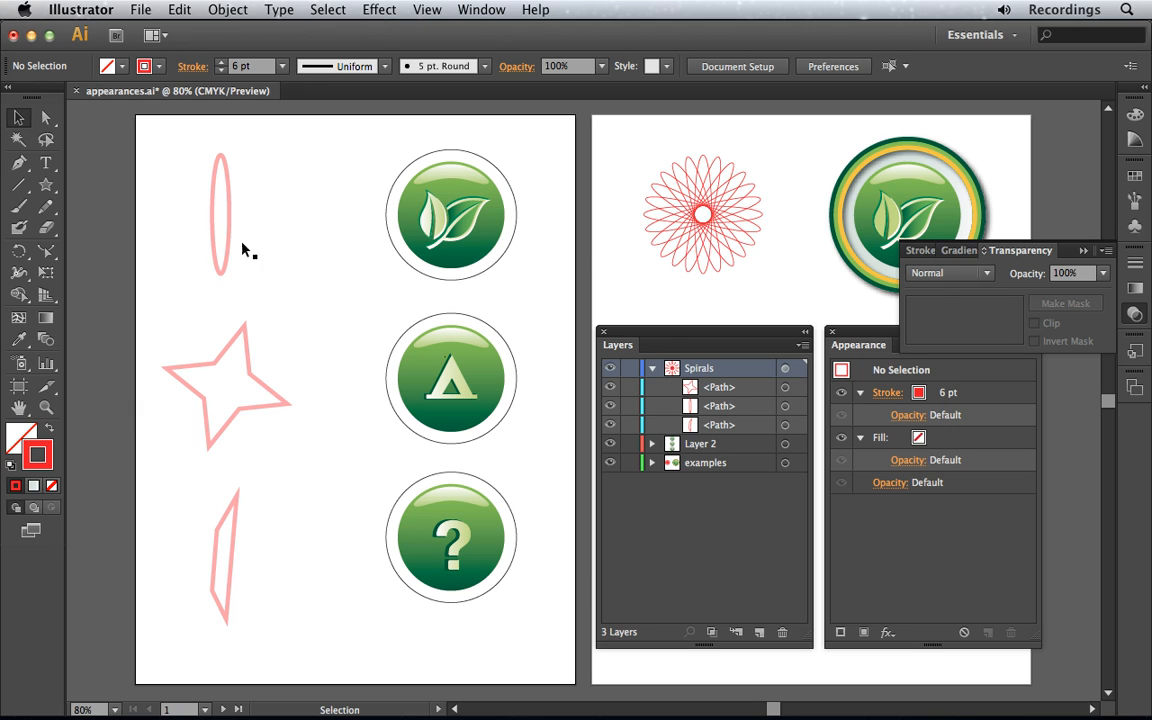
left_click(1084, 252)
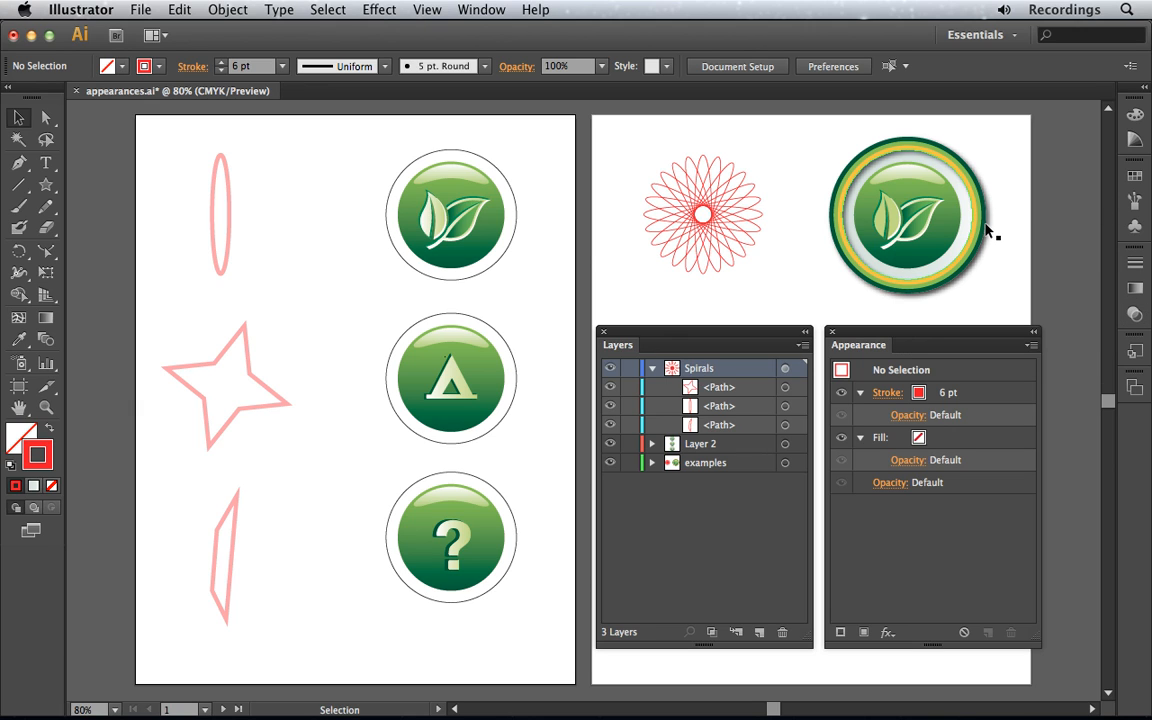
Step: Give the outer circle around the leaf icon in Layer 2 a yellow stroke with a 6 pt weight
left_click(490, 268)
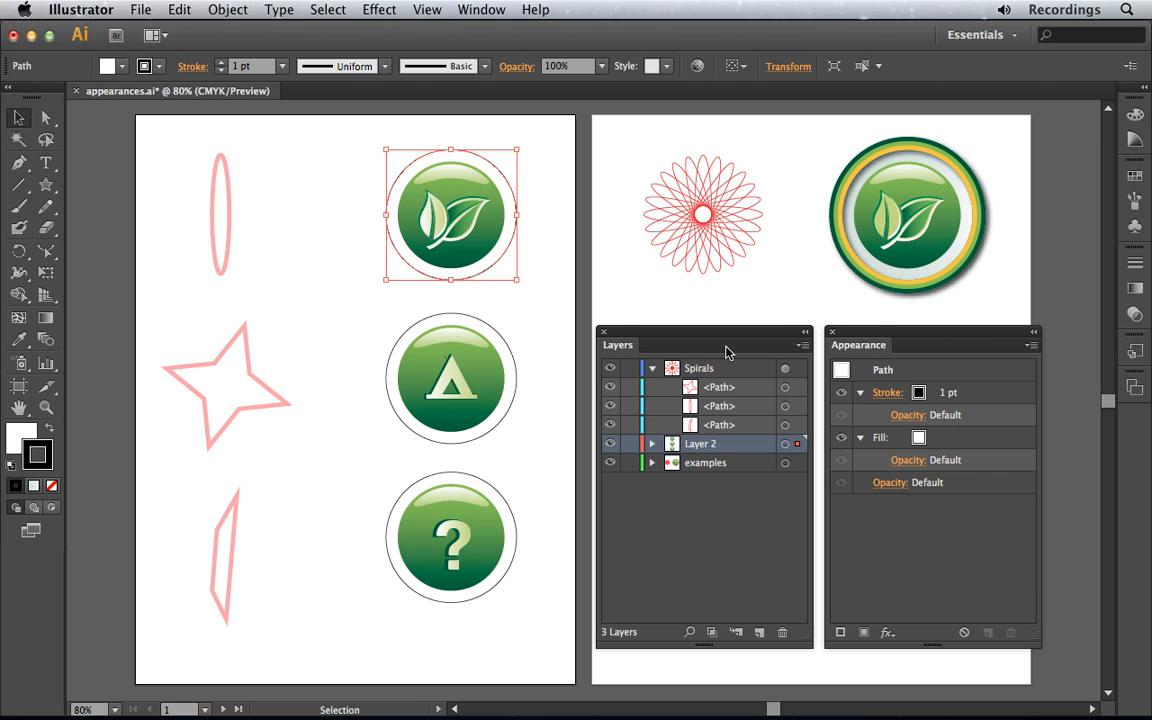
left_click(945, 394)
left_click(934, 394)
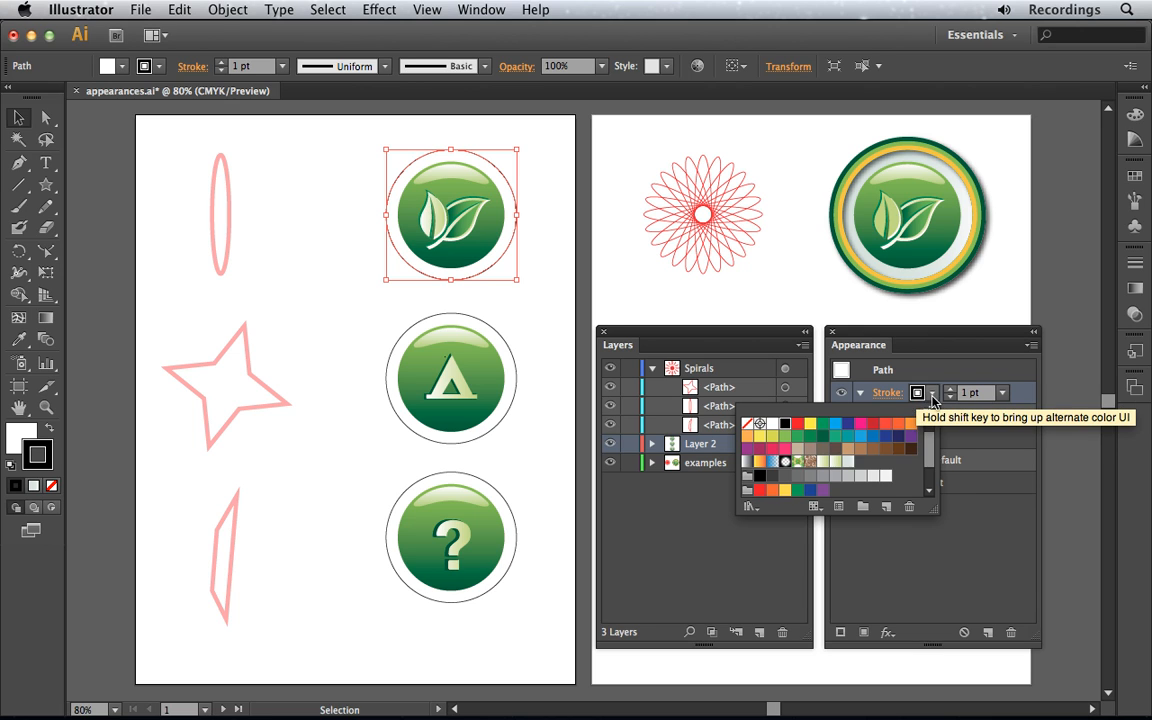
left_click(811, 425)
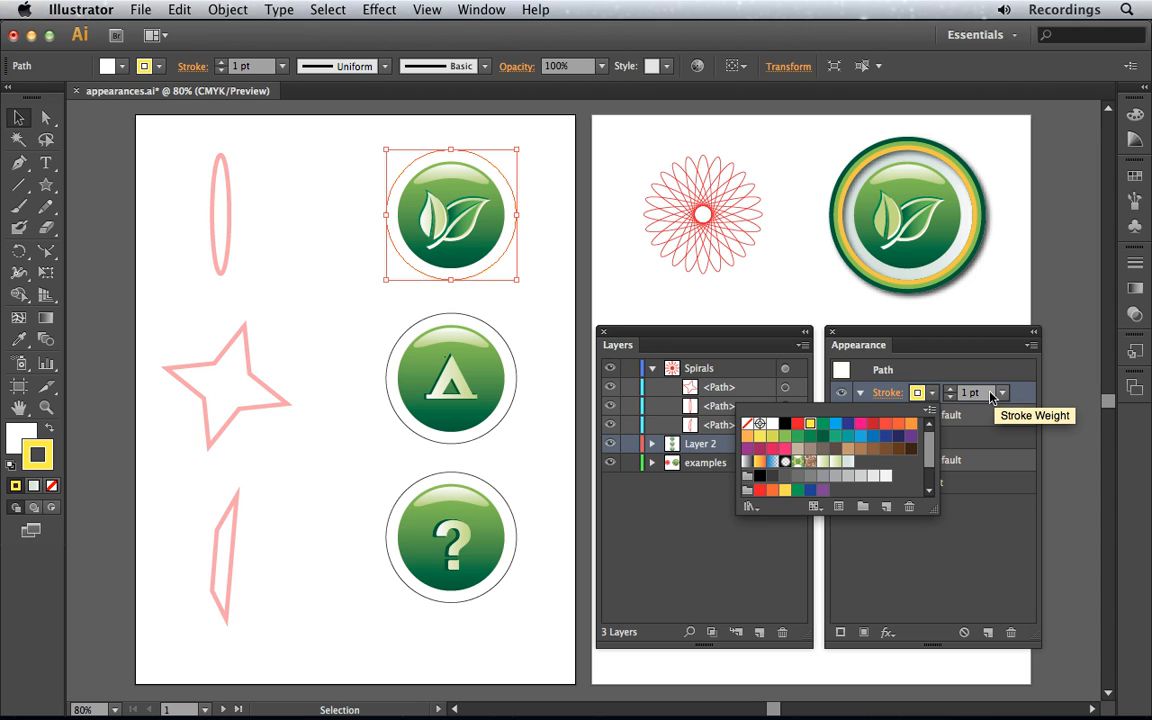
left_click(951, 388)
left_click(950, 389)
left_click(949, 389)
left_click(949, 389)
left_click(948, 390)
left_click(948, 390)
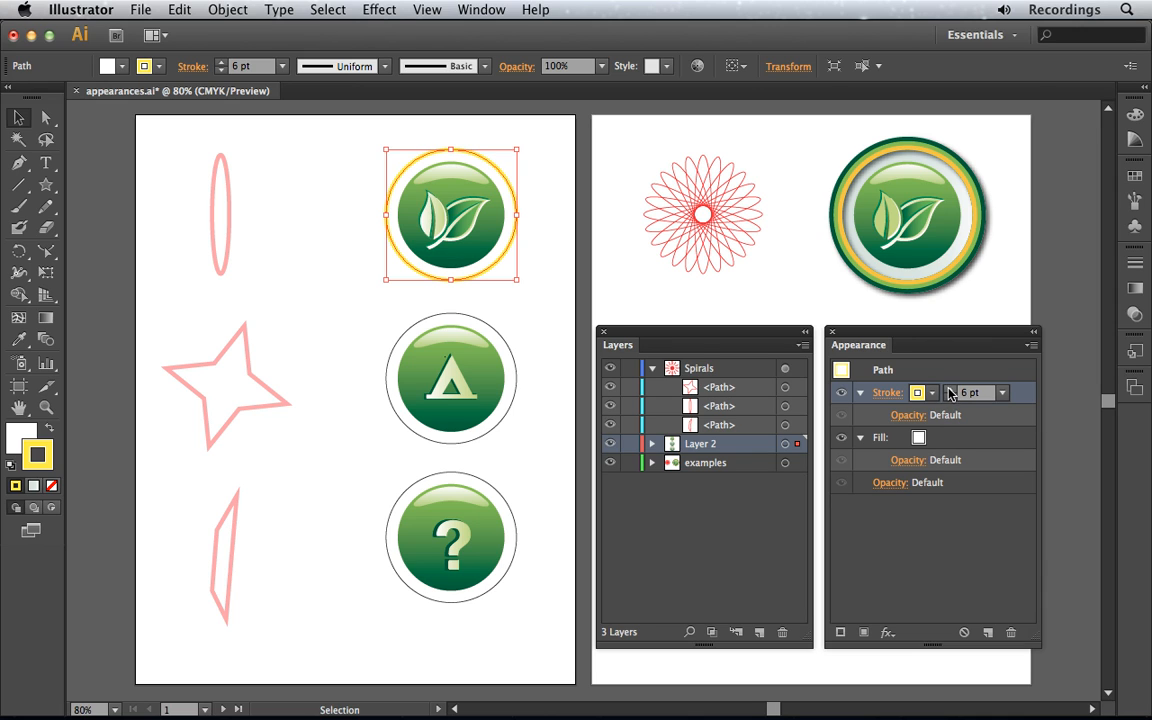
left_click(912, 523)
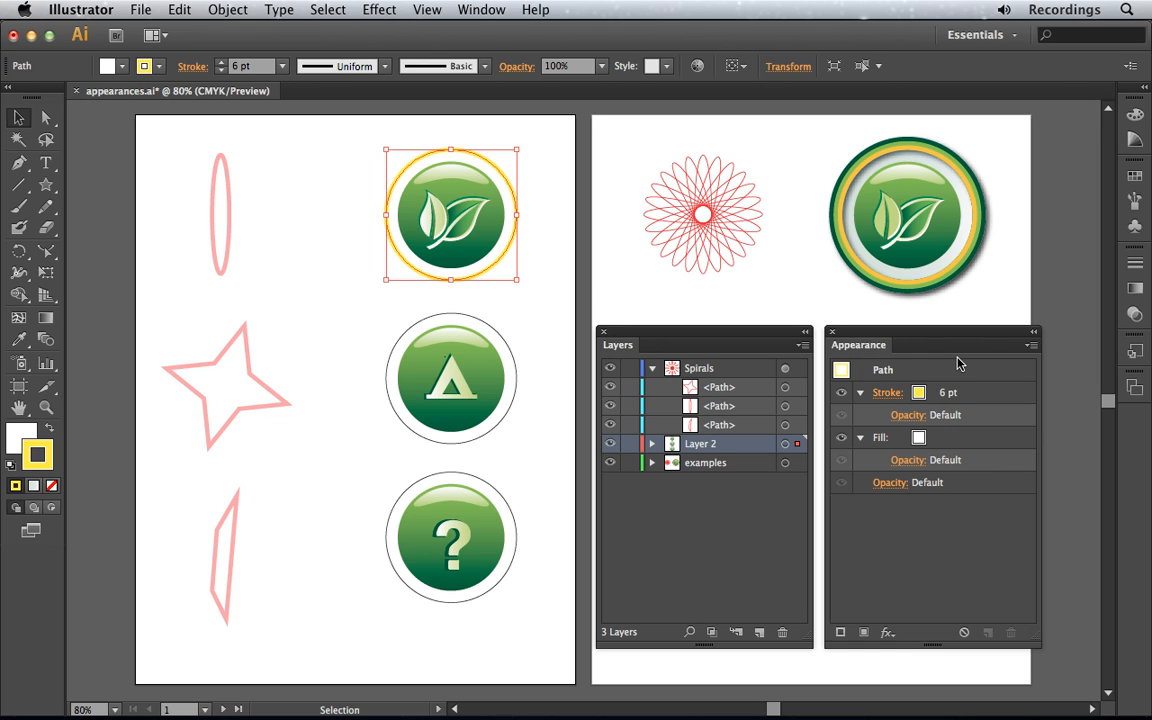
Step: Add a second stroke to the circle in light green at 10 pt and stack it below the yellow stroke
left_click(841, 634)
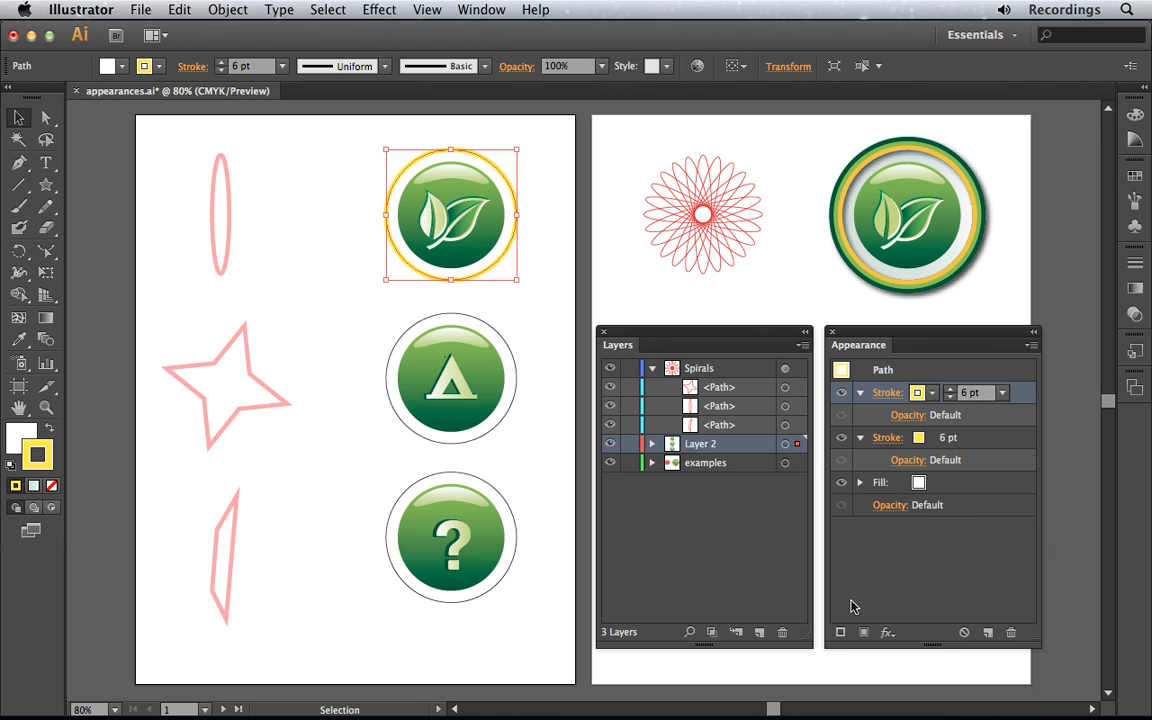
left_click(932, 394)
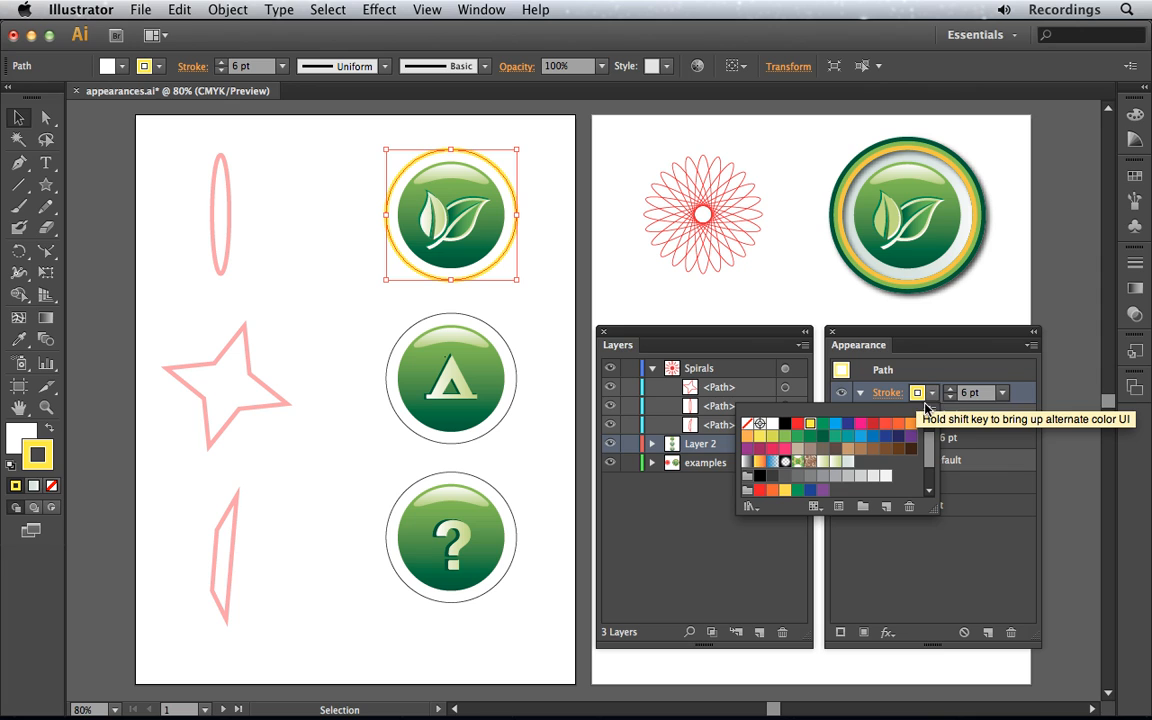
left_click(786, 438)
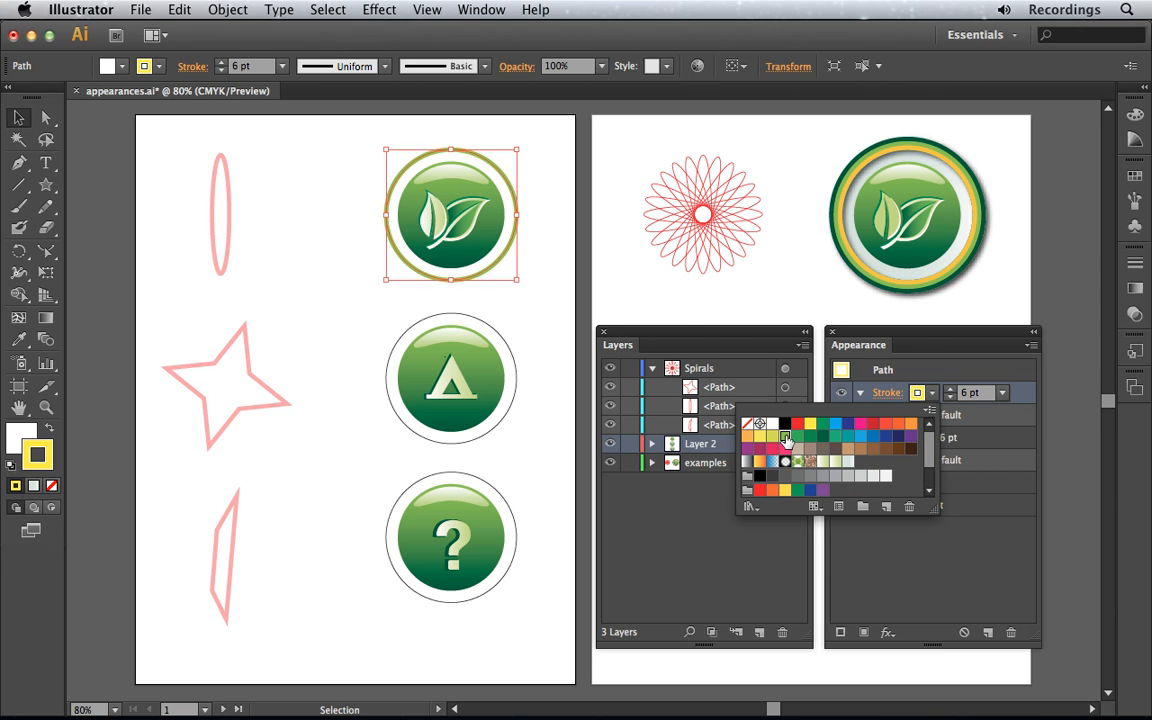
left_click(948, 392)
left_click(948, 390)
left_click(948, 390)
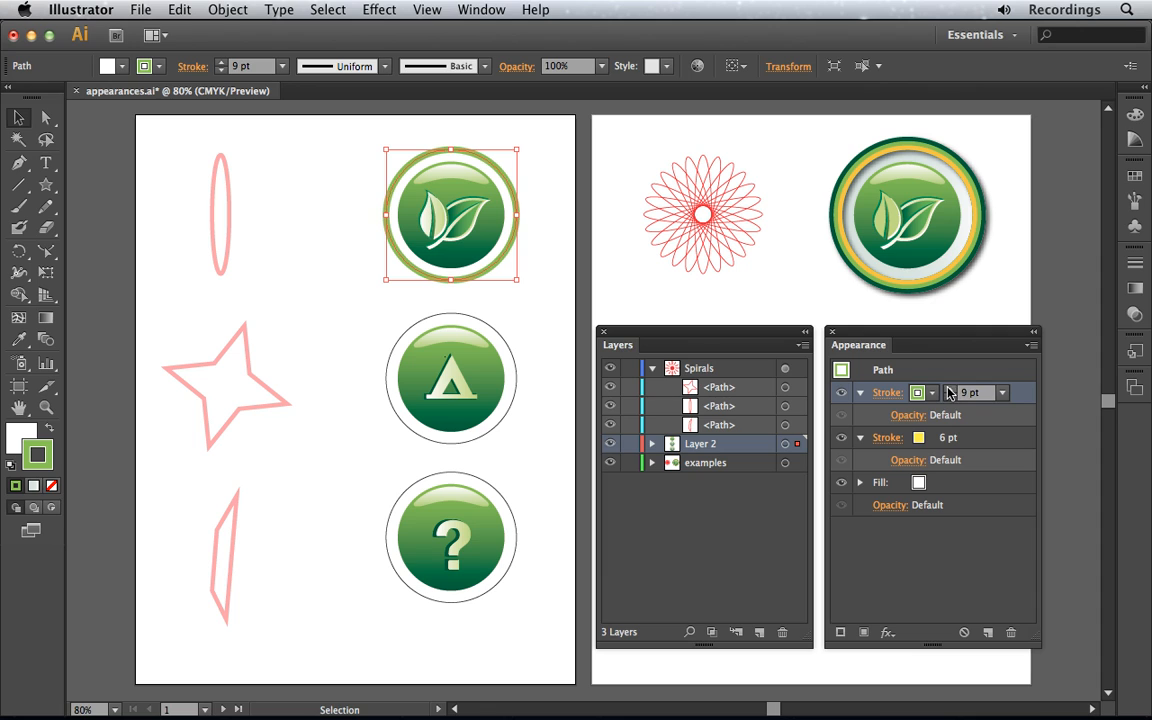
left_click(948, 390)
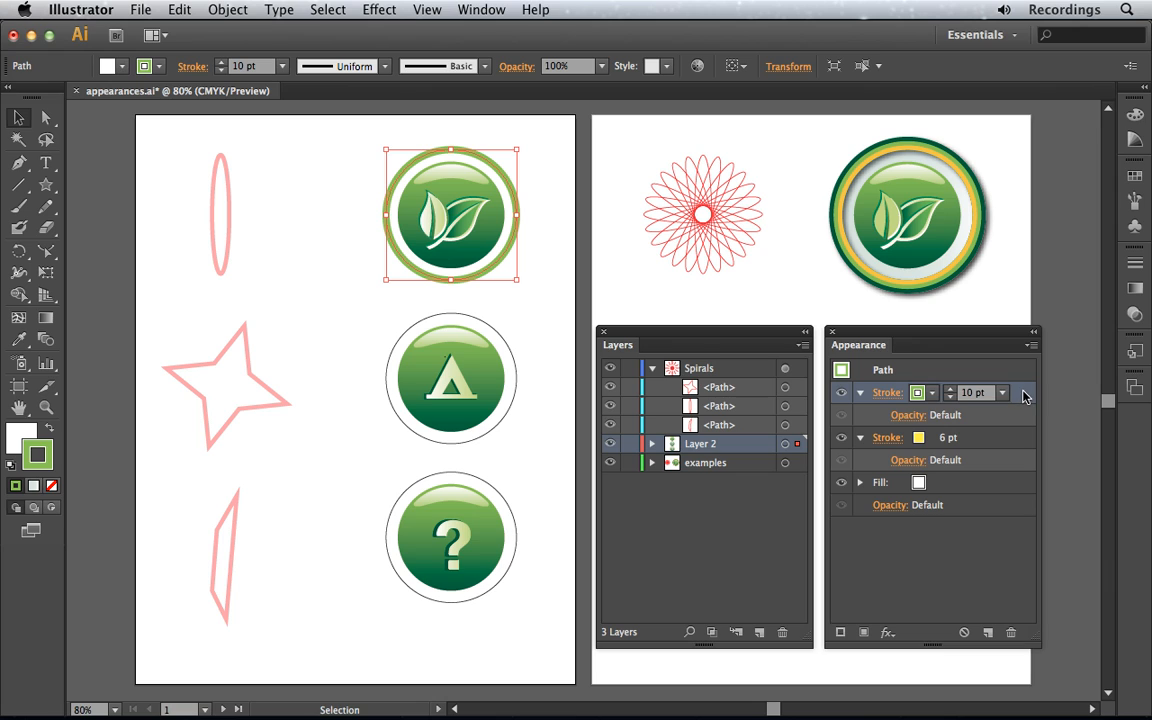
left_click_drag(1024, 398, 999, 468)
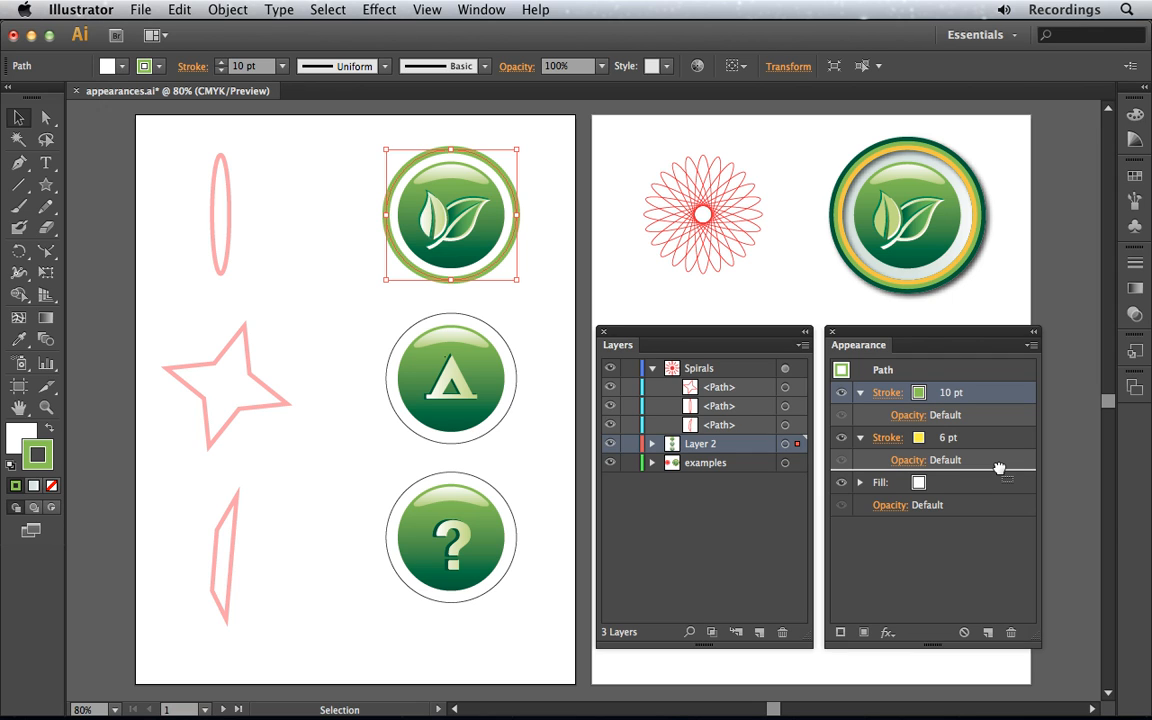
left_click_drag(999, 468, 994, 466)
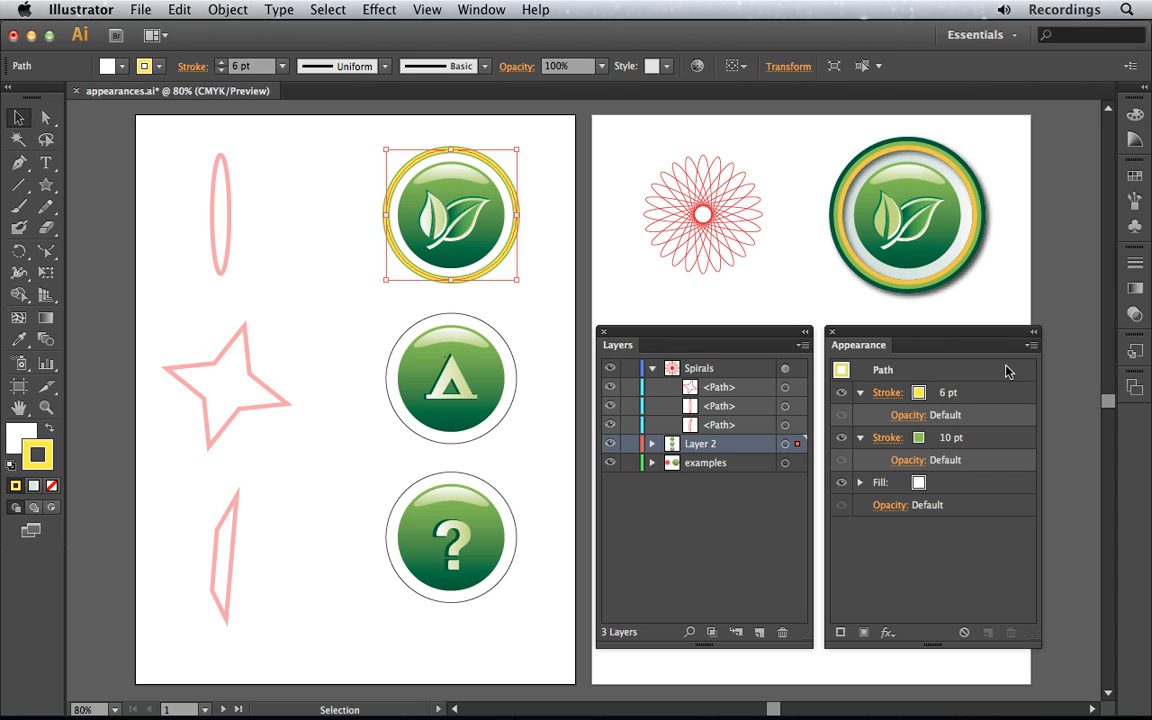
Step: Align both the yellow and the light green stroke to the outside of the circle
left_click(884, 396)
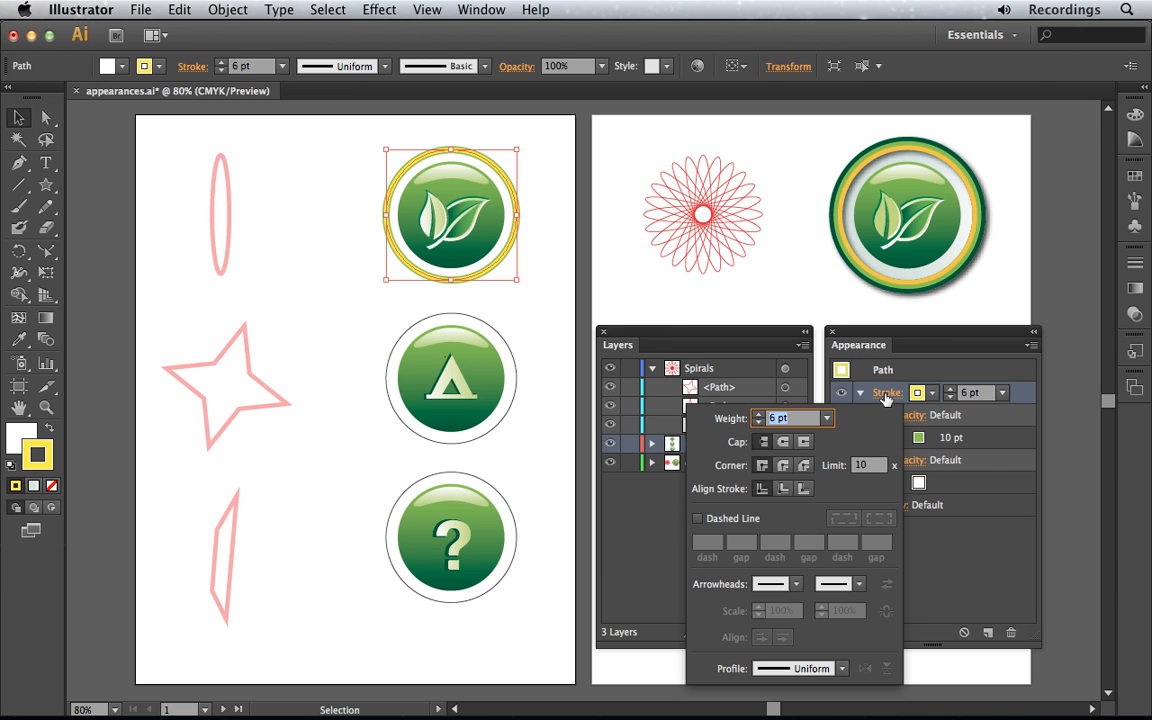
left_click(804, 490)
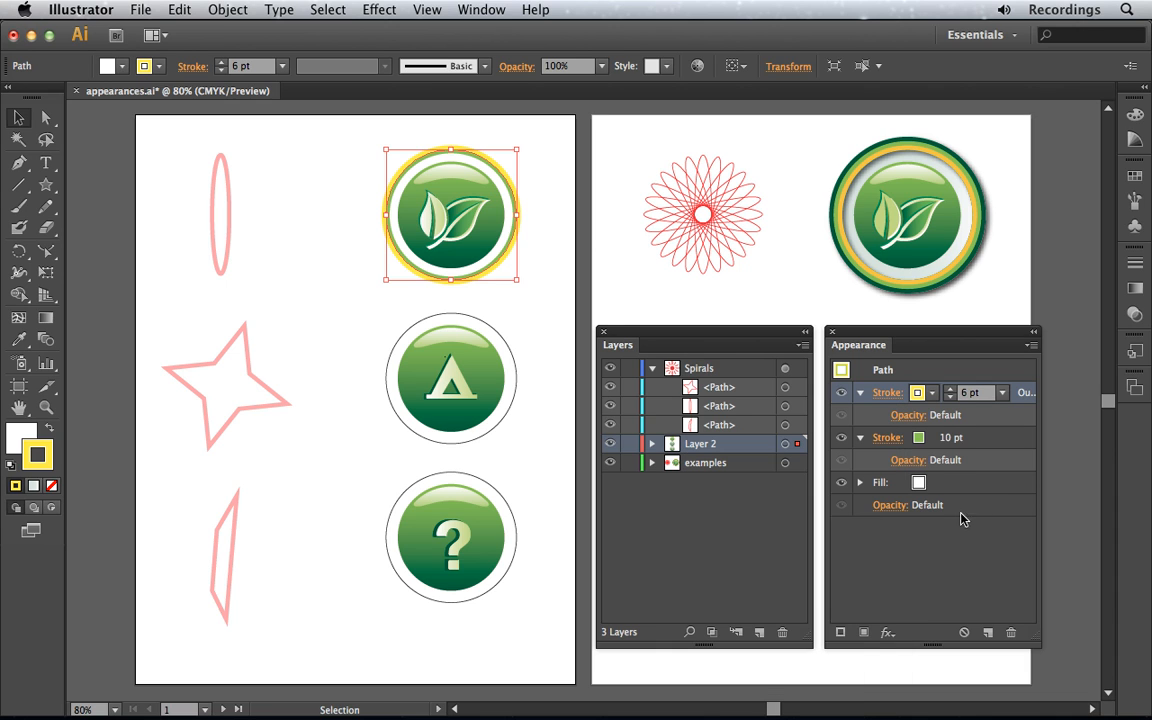
left_click(887, 437)
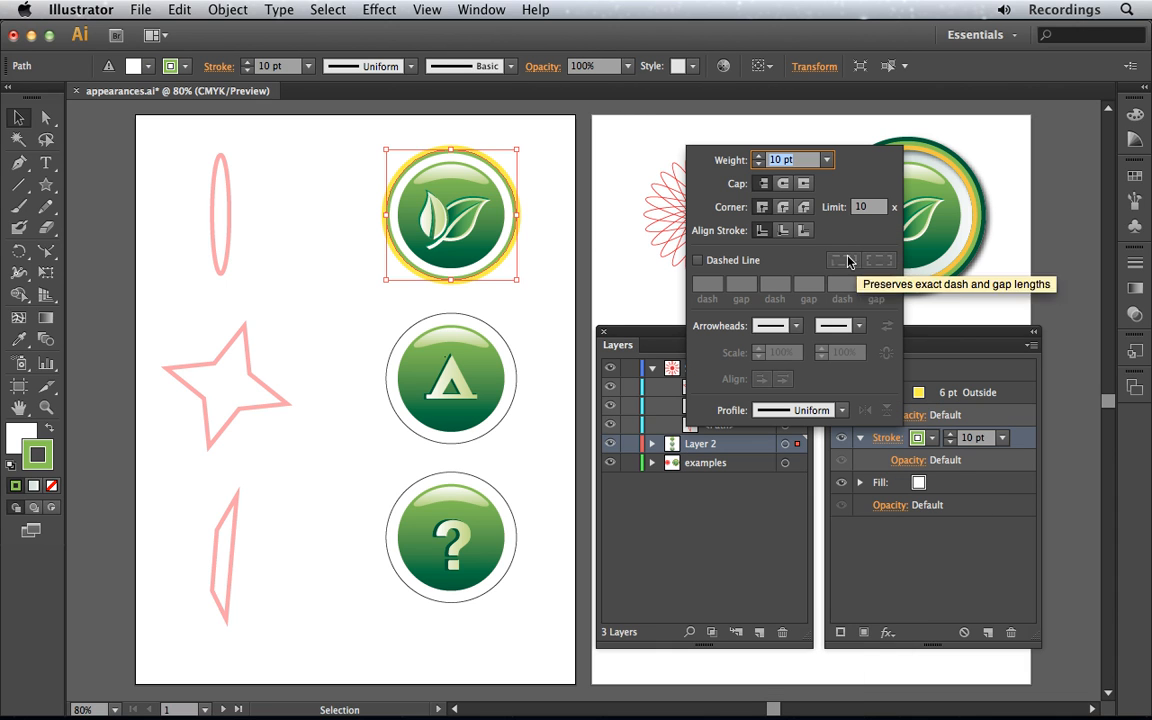
left_click(804, 230)
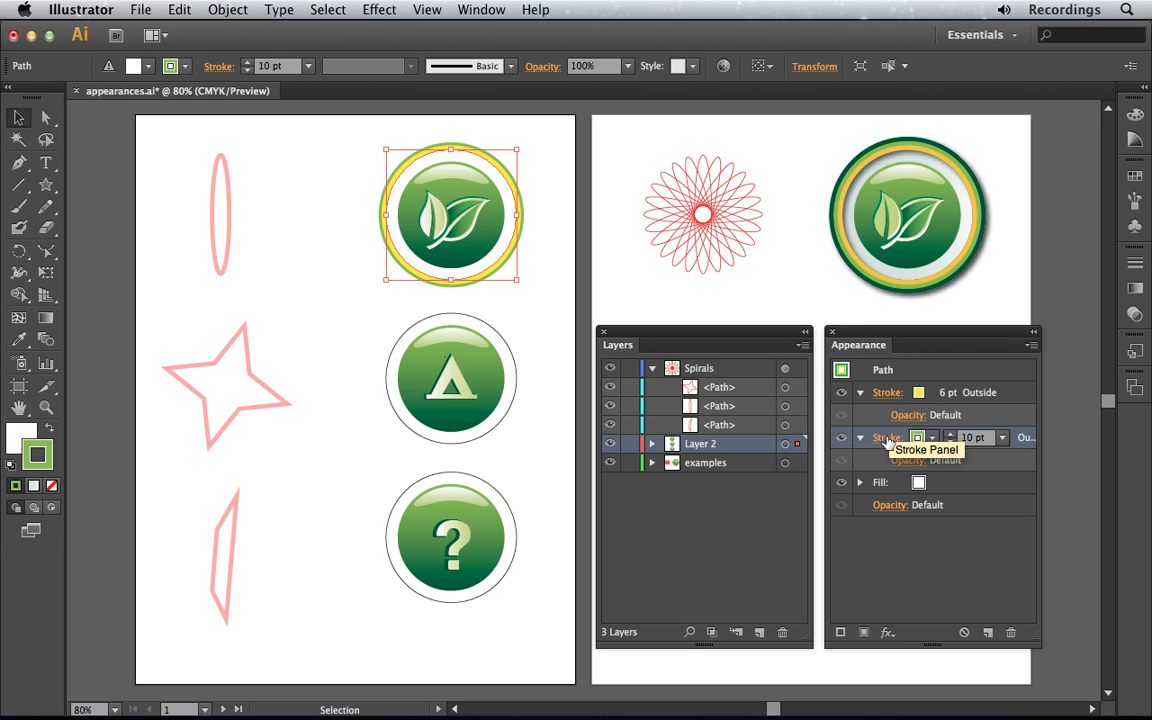
Step: Add a third stroke to the circle and make the lowest, outside-aligned stroke dark green with an 18 pt weight
left_click(1032, 346)
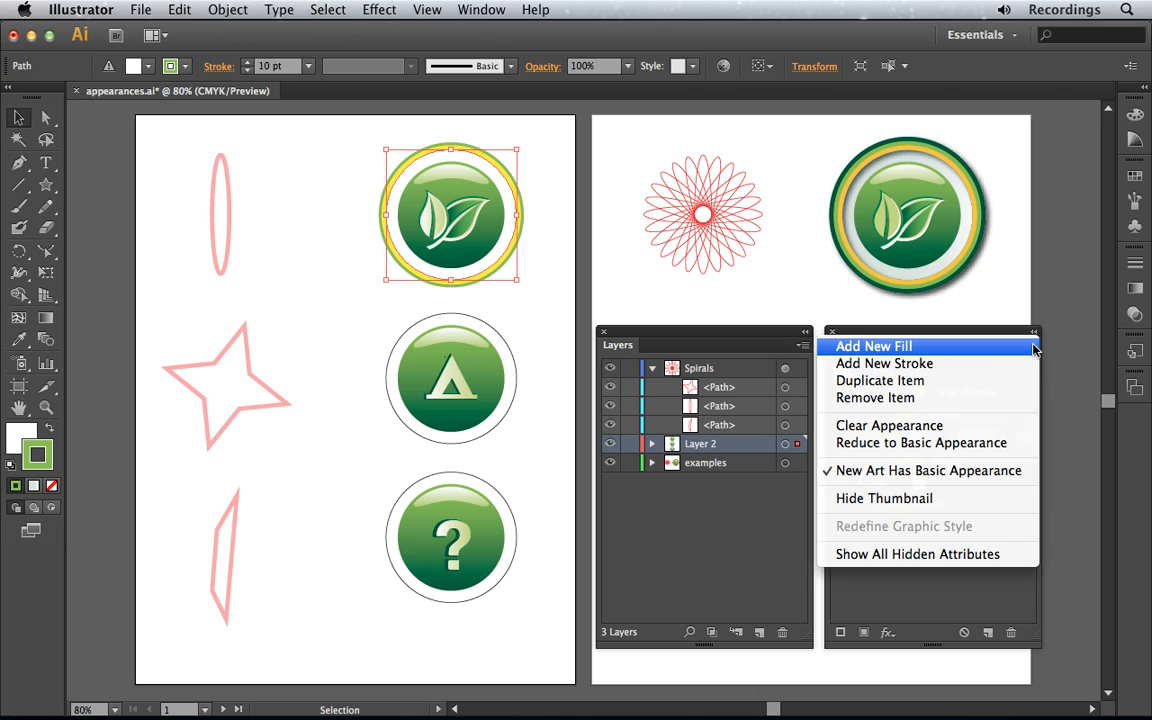
left_click(983, 368)
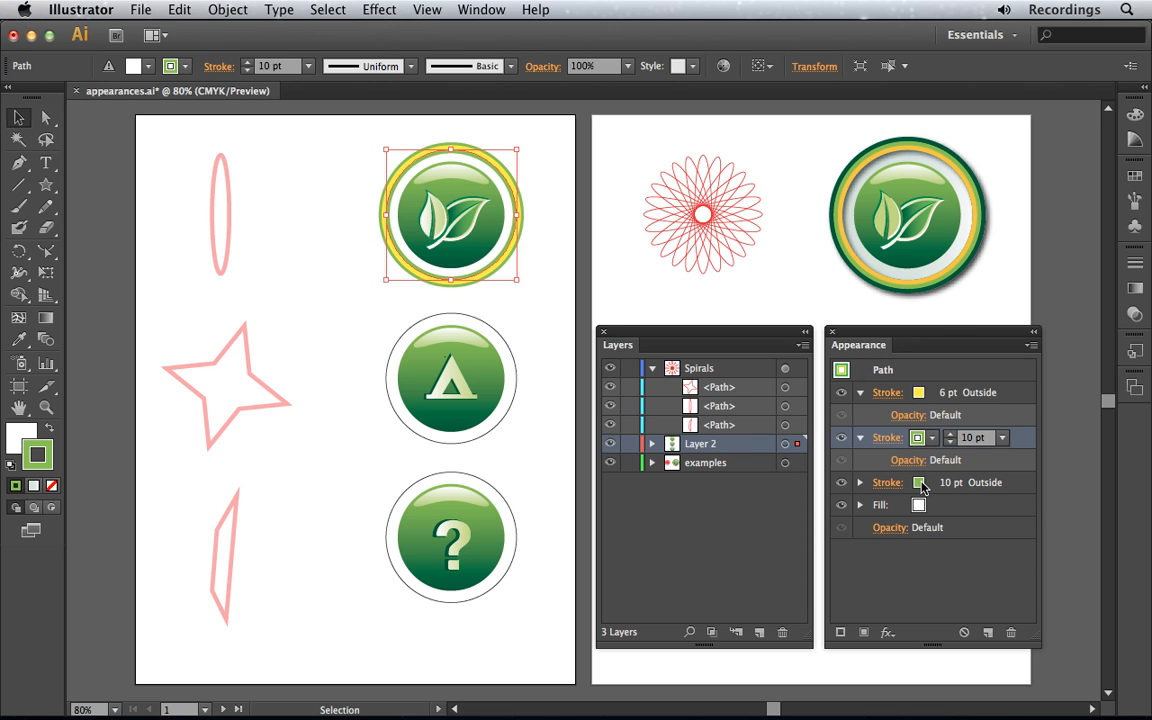
left_click(921, 485)
left_click(930, 485)
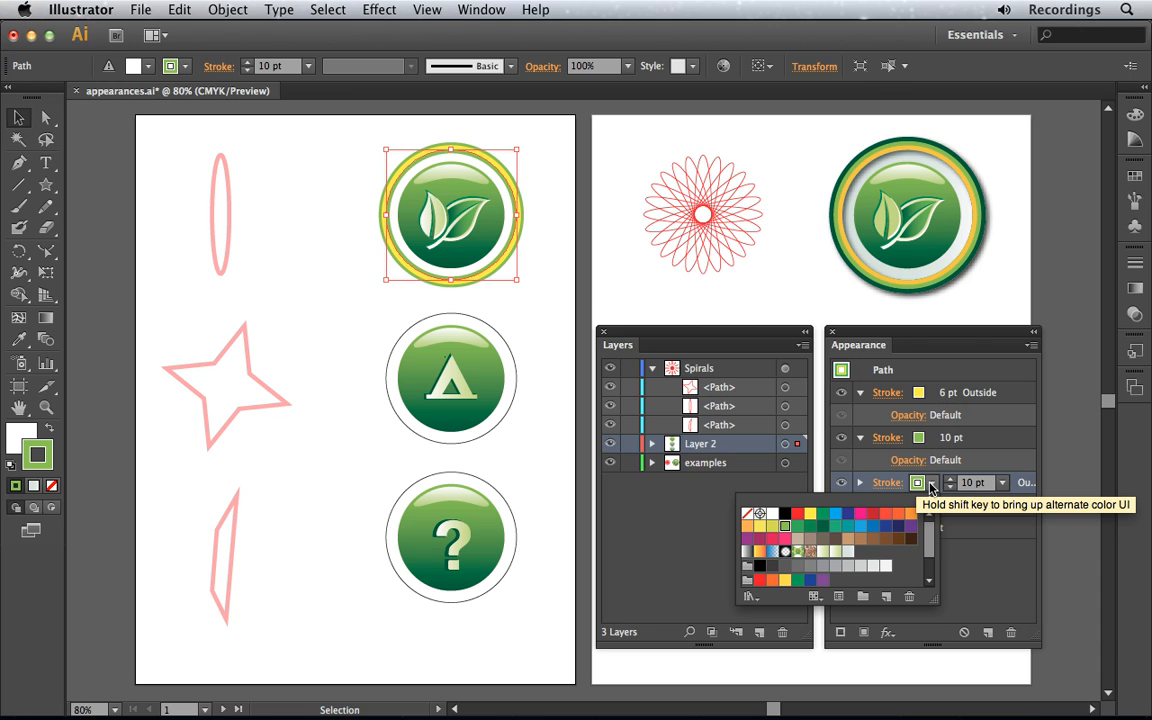
left_click(823, 525)
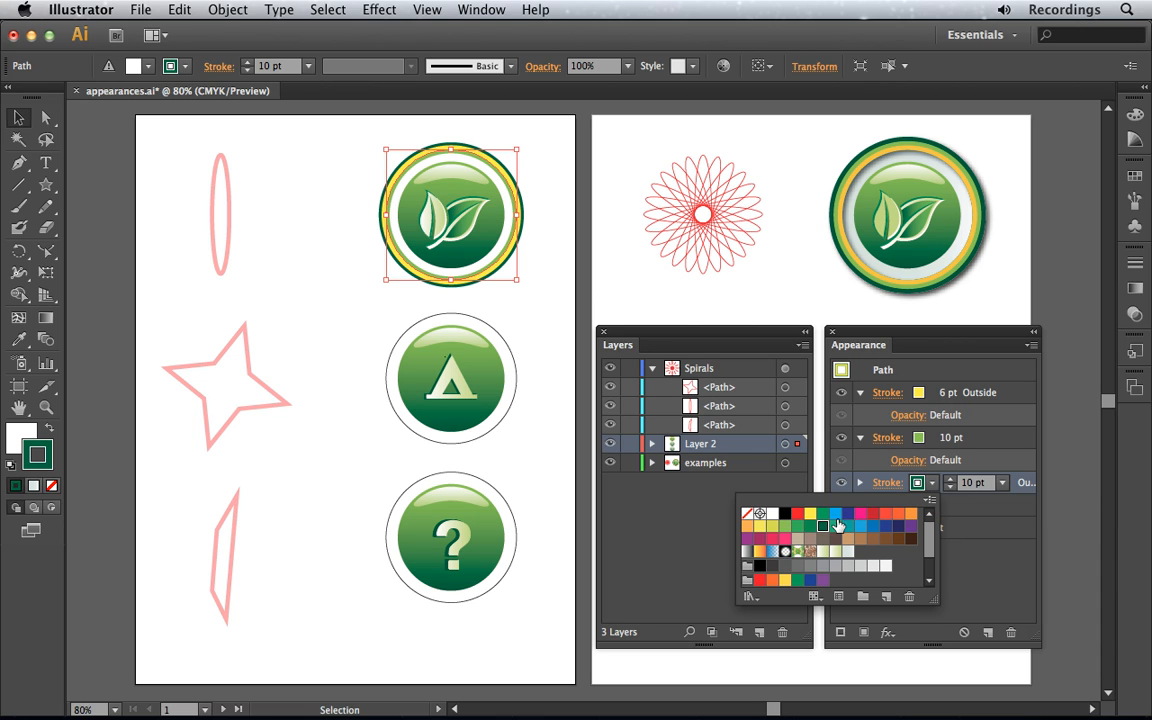
left_click(950, 479)
left_click(950, 479, "shift")
left_click(949, 488)
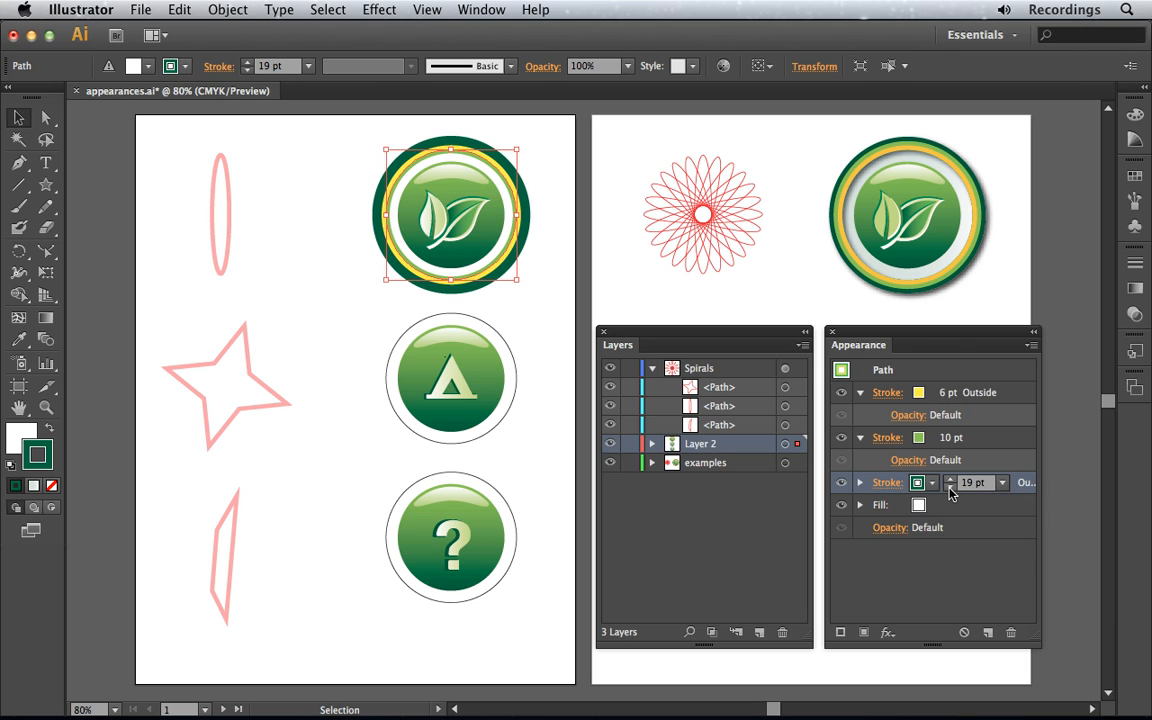
left_click(949, 488)
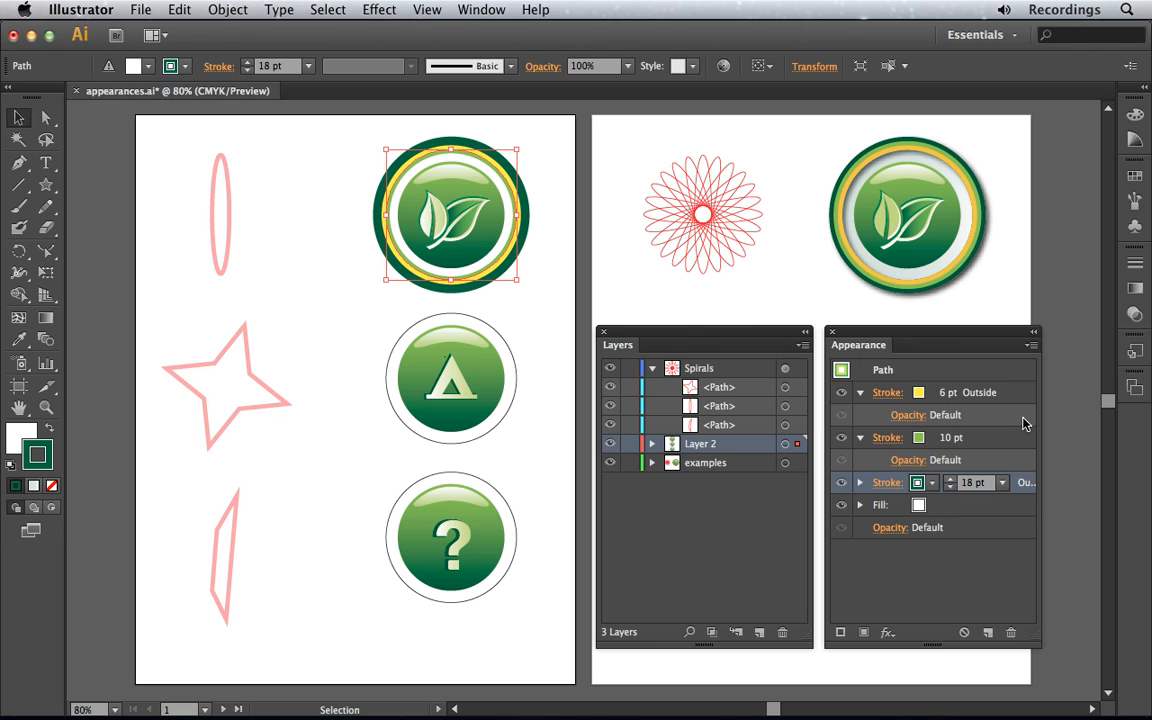
left_click(941, 564)
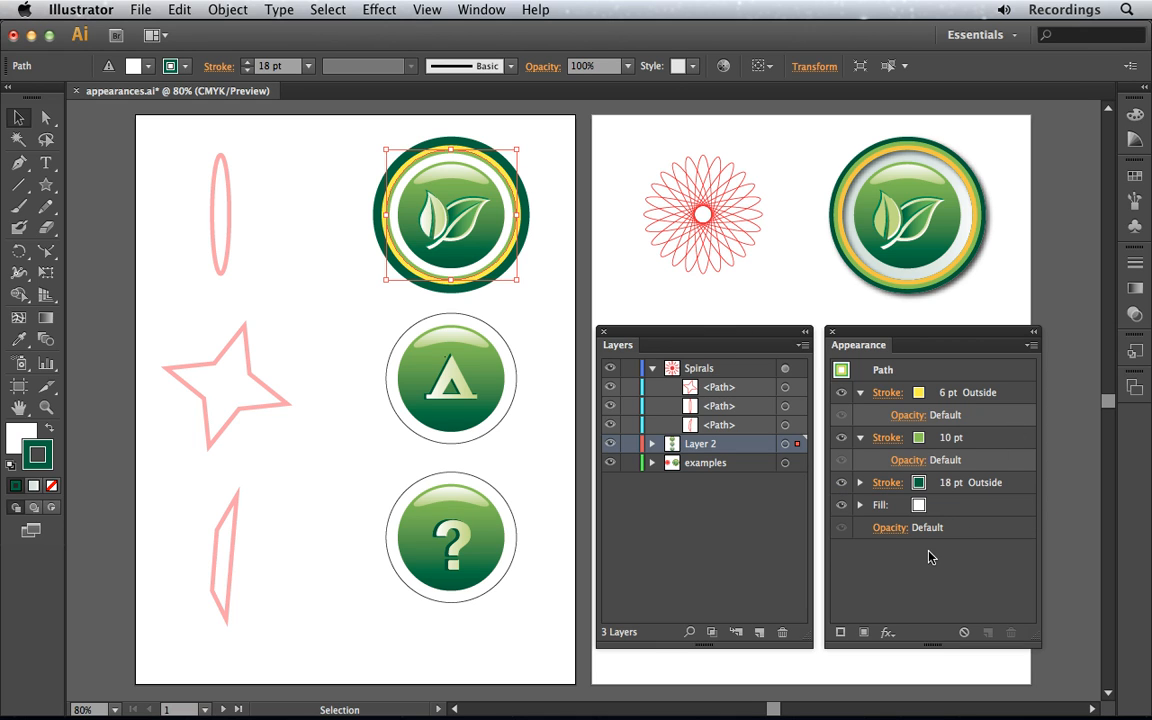
Step: Add a Drop Shadow effect to the circle's 18 pt dark green stroke with an X offset of 0.05 in
left_click(1014, 482)
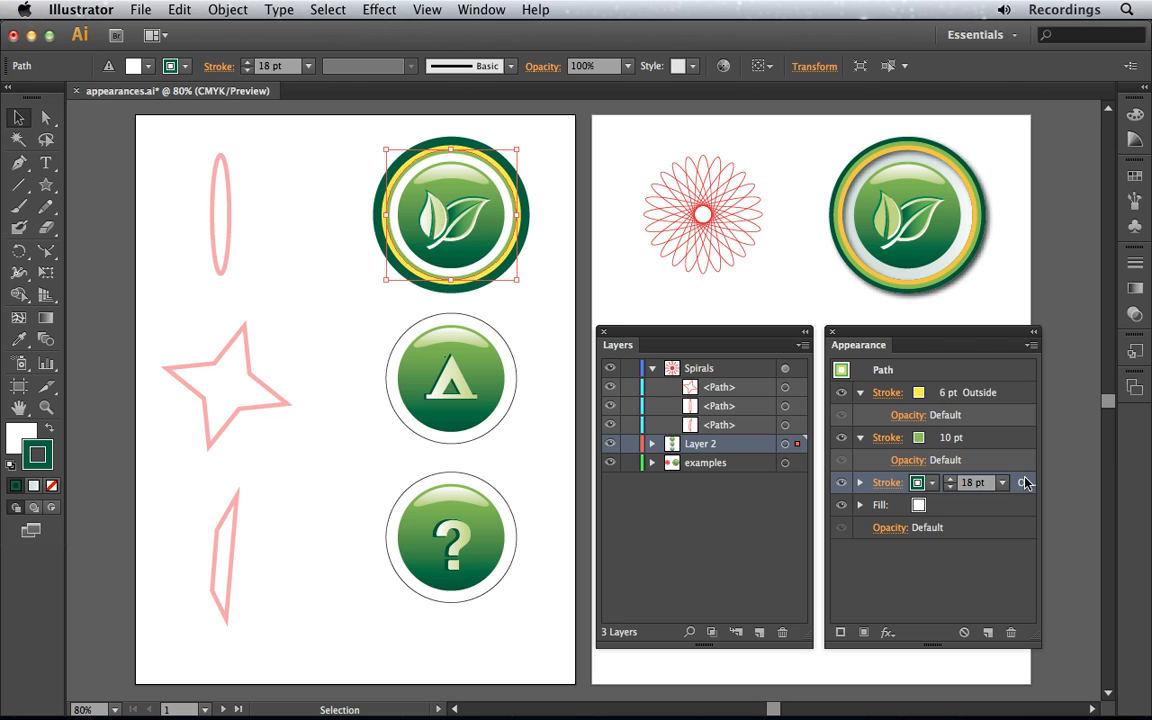
left_click(378, 10)
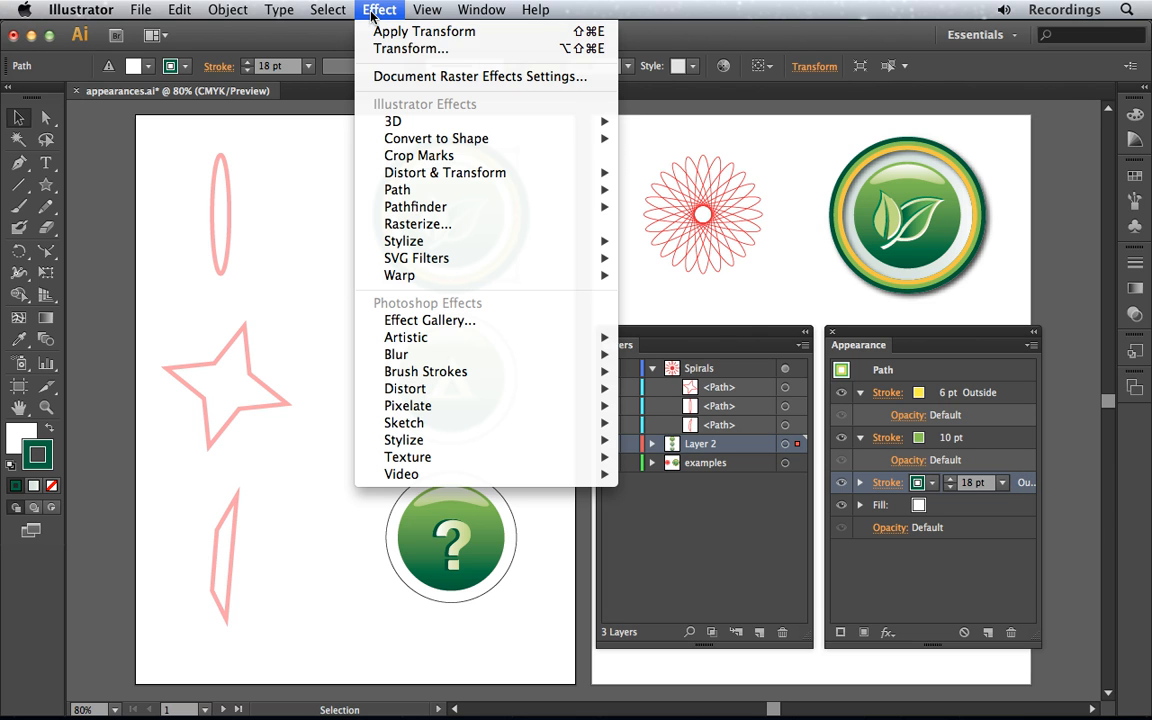
mouse_move(390, 240)
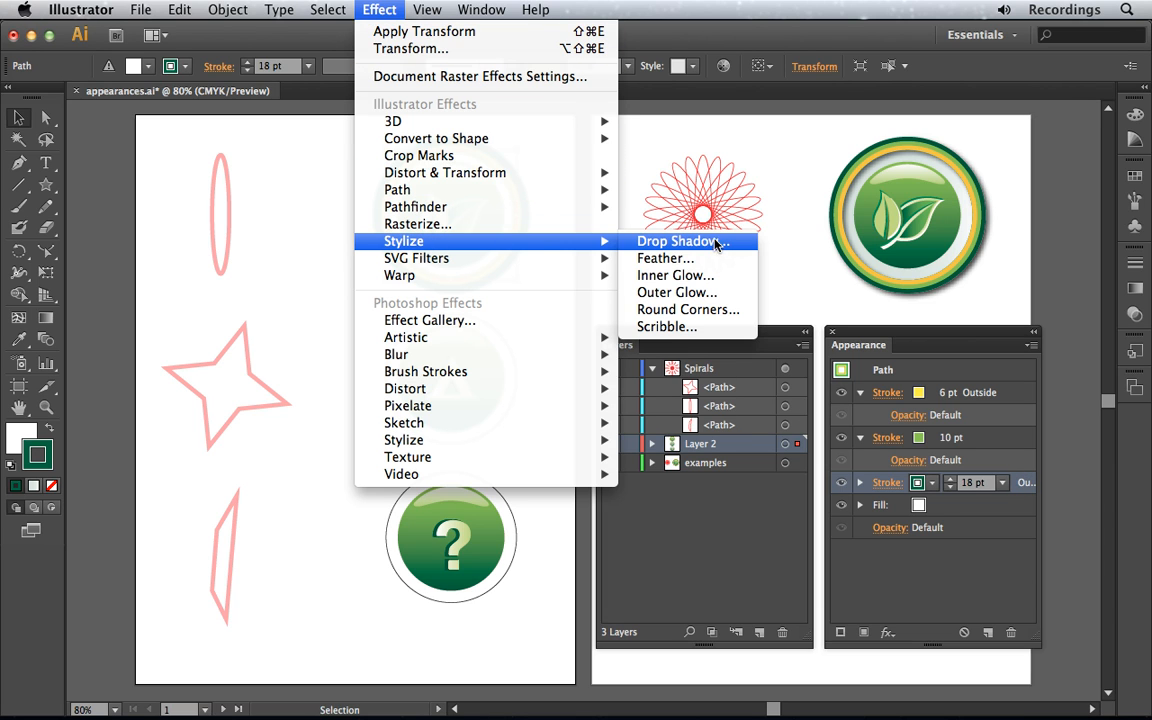
left_click(672, 241)
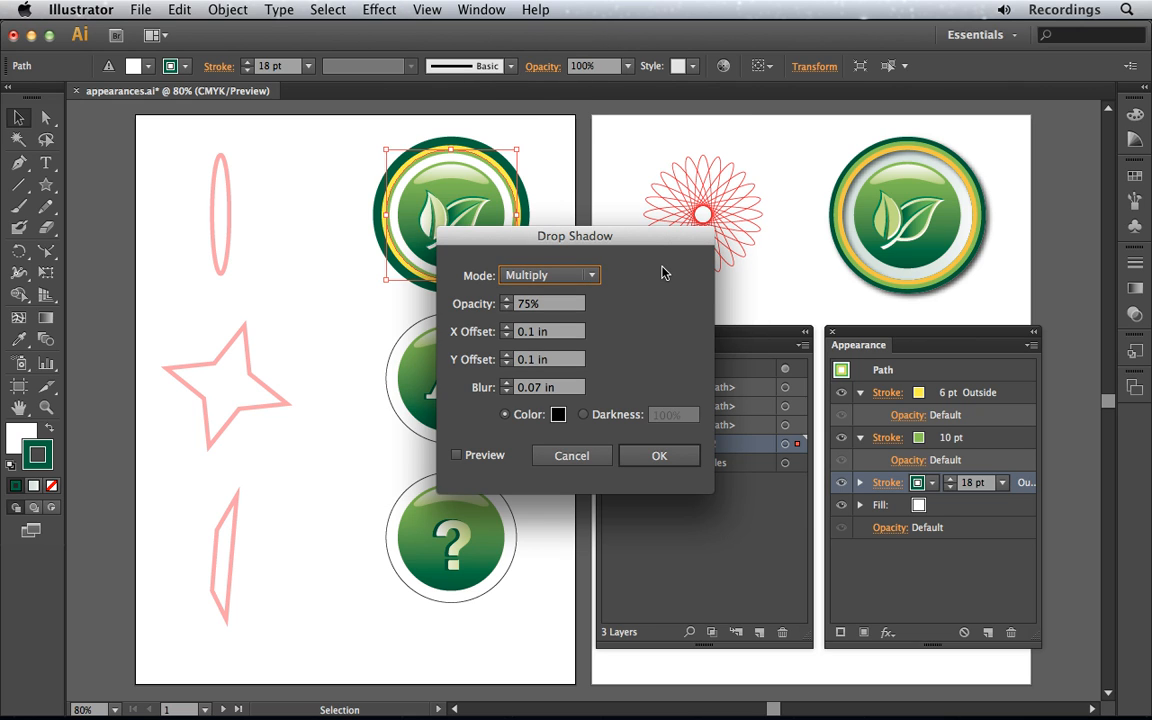
left_click(505, 327)
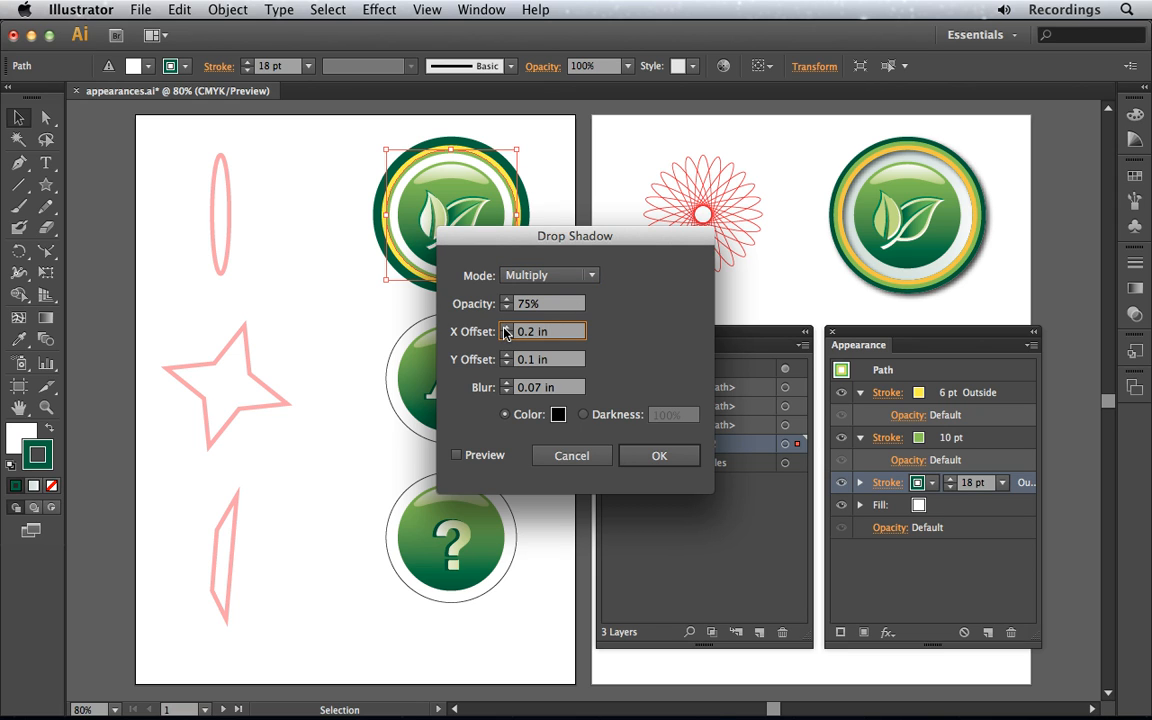
left_click(505, 327)
type("0.95")
Step: Set the drop shadow's Y offset to 0.01 in with the preview on, and apply the effect
double_click(534, 360)
type("95")
key("BackSpace")
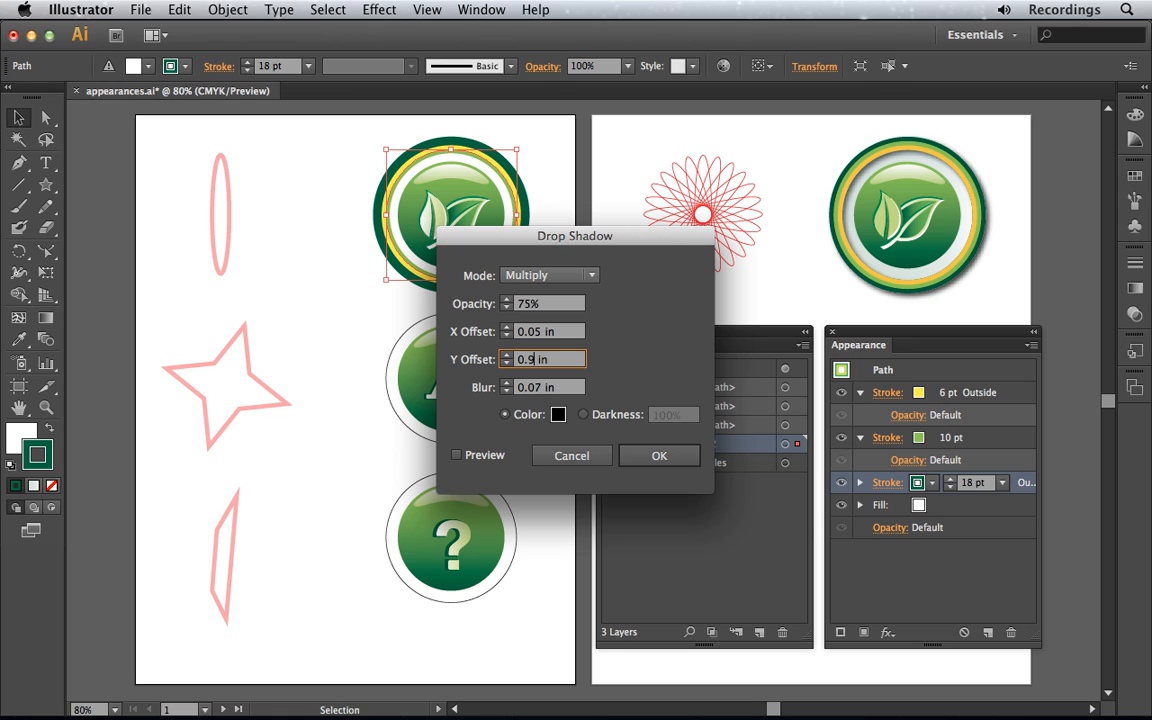
key("BackSpace")
type("0")
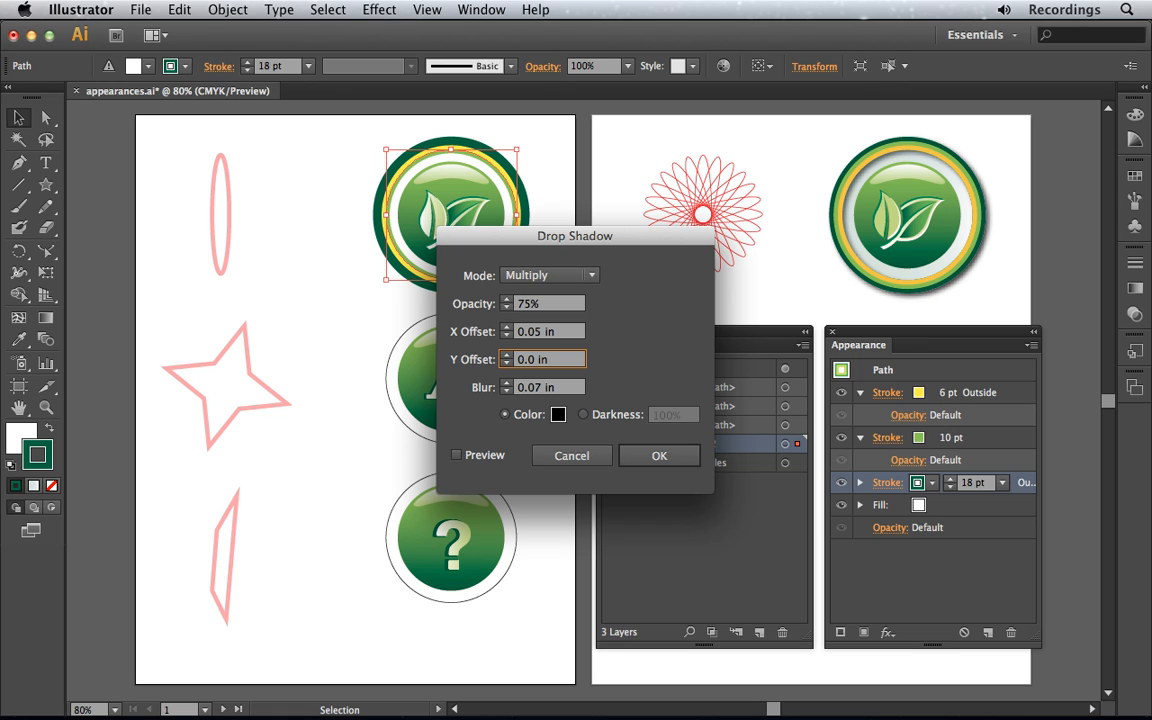
type("05")
left_click(457, 455)
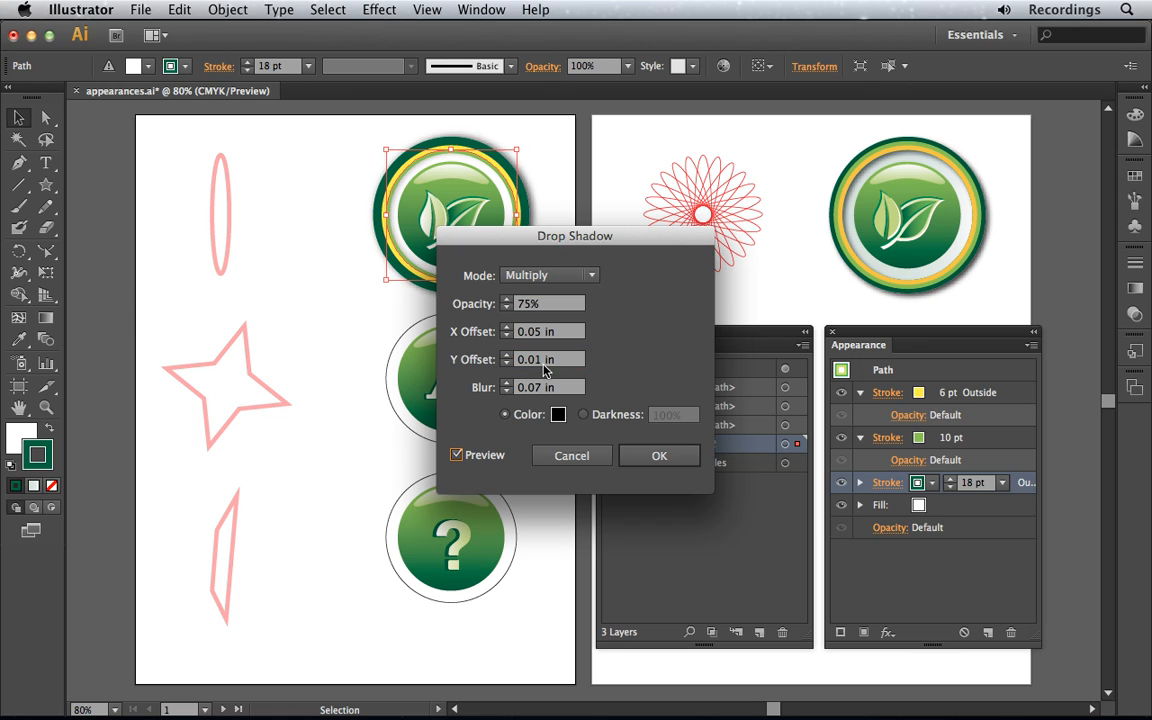
left_click_drag(541, 388, 490, 368)
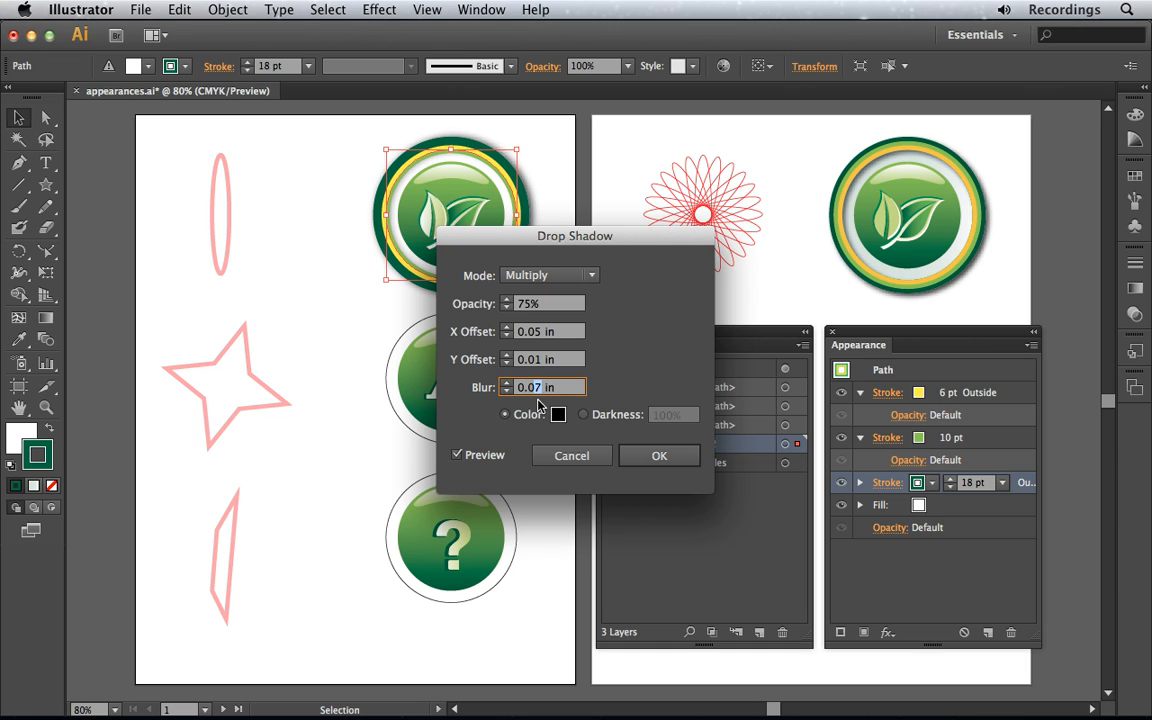
left_click(656, 455)
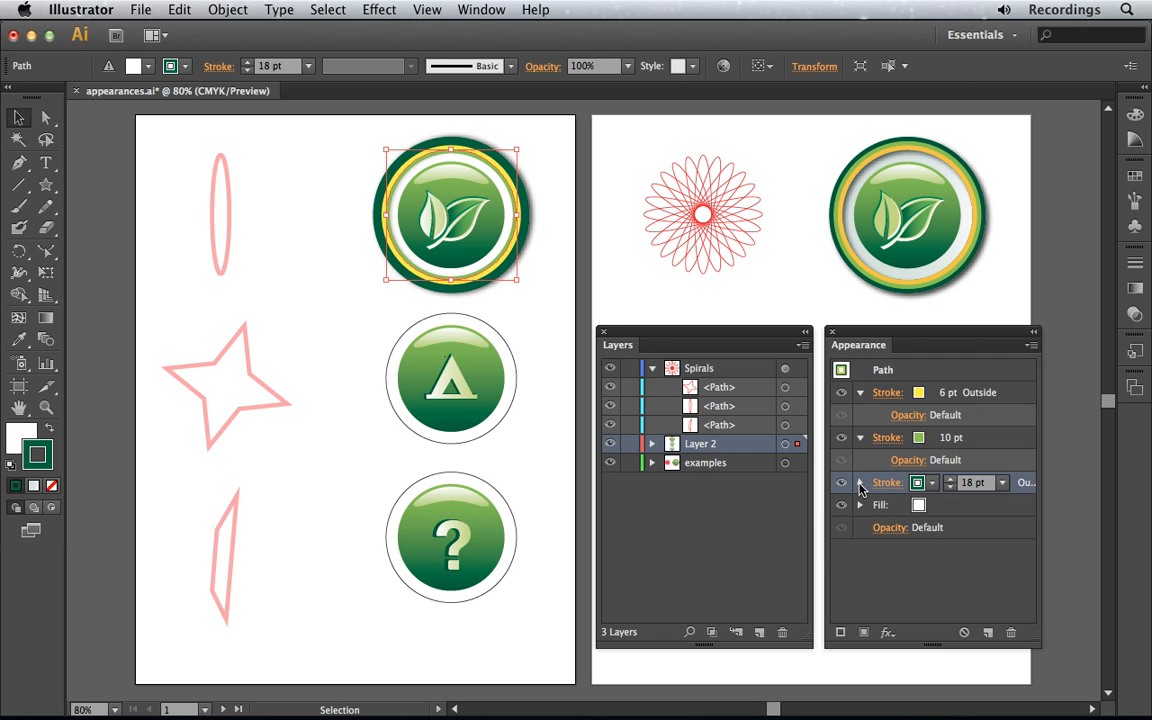
Step: Expand the dark green stroke's attributes and toggle its drop shadow off and back on to compare the look
left_click(860, 484)
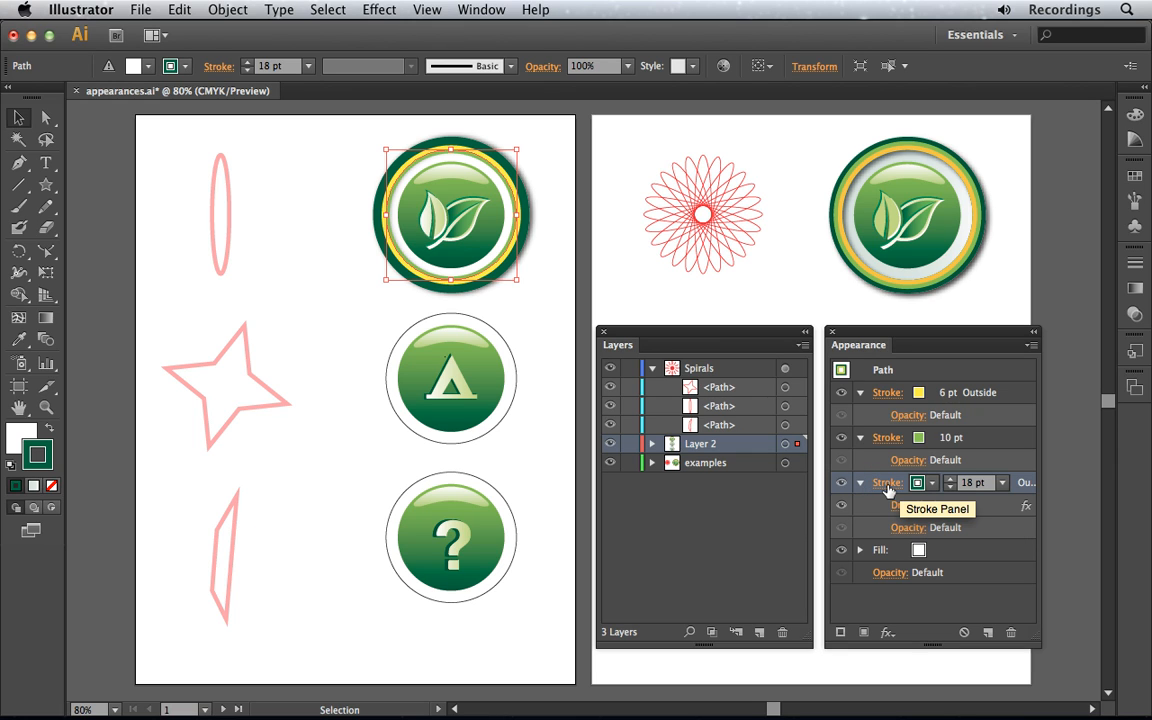
left_click(840, 508)
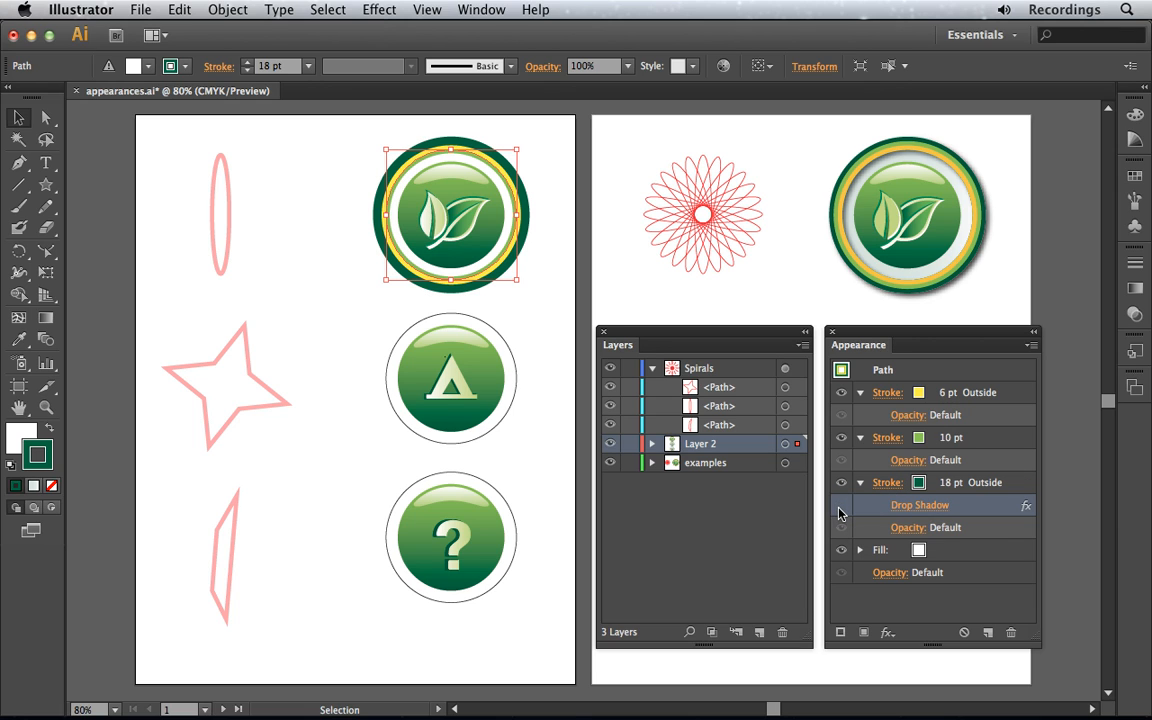
left_click(841, 510)
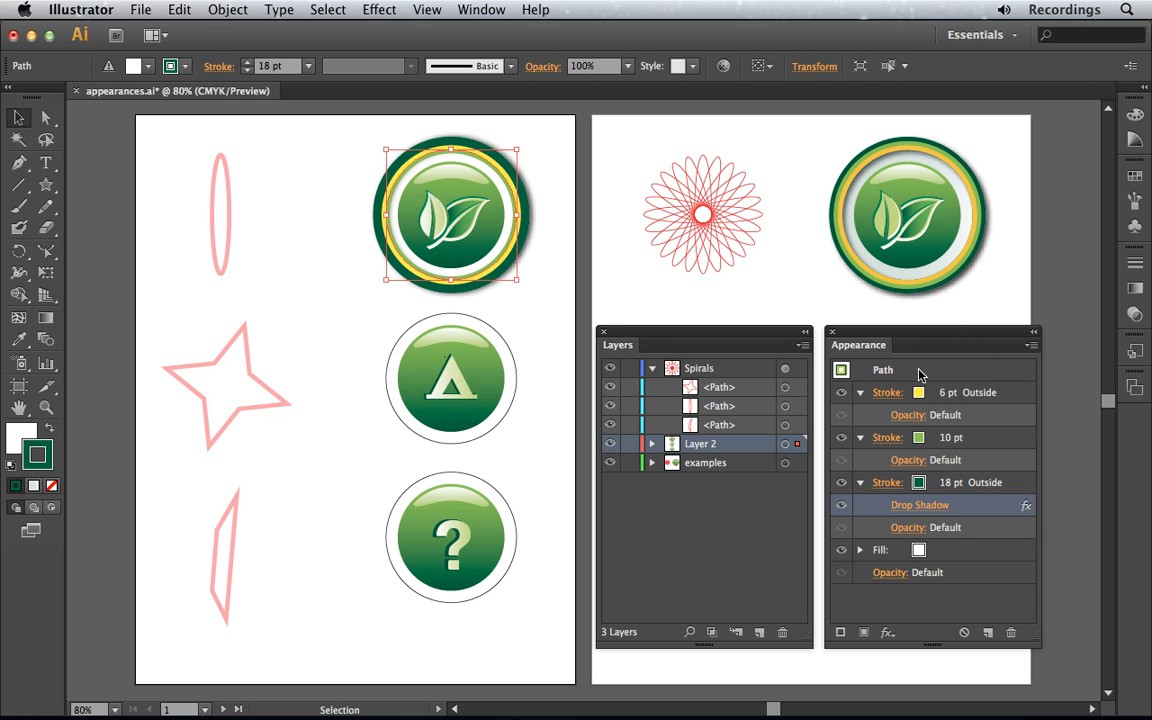
Step: Save the leaf circle's complete appearance as a new graphic style
left_click(844, 371)
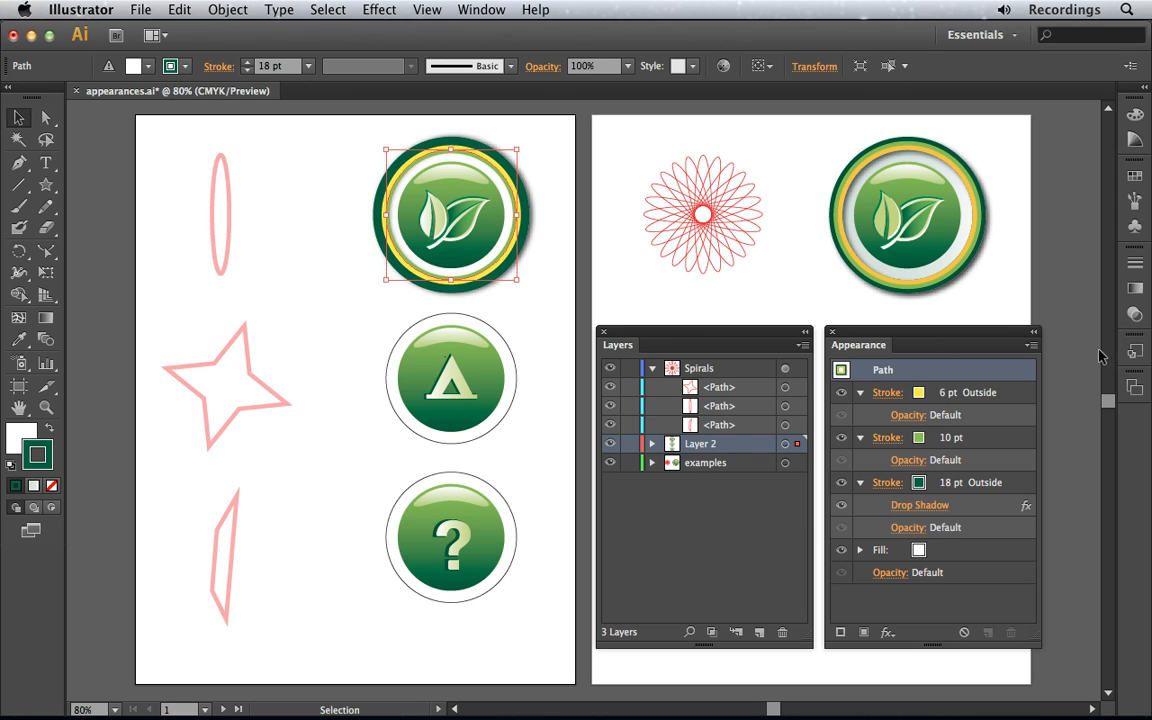
left_click(1134, 350)
left_click_drag(868, 336, 715, 144)
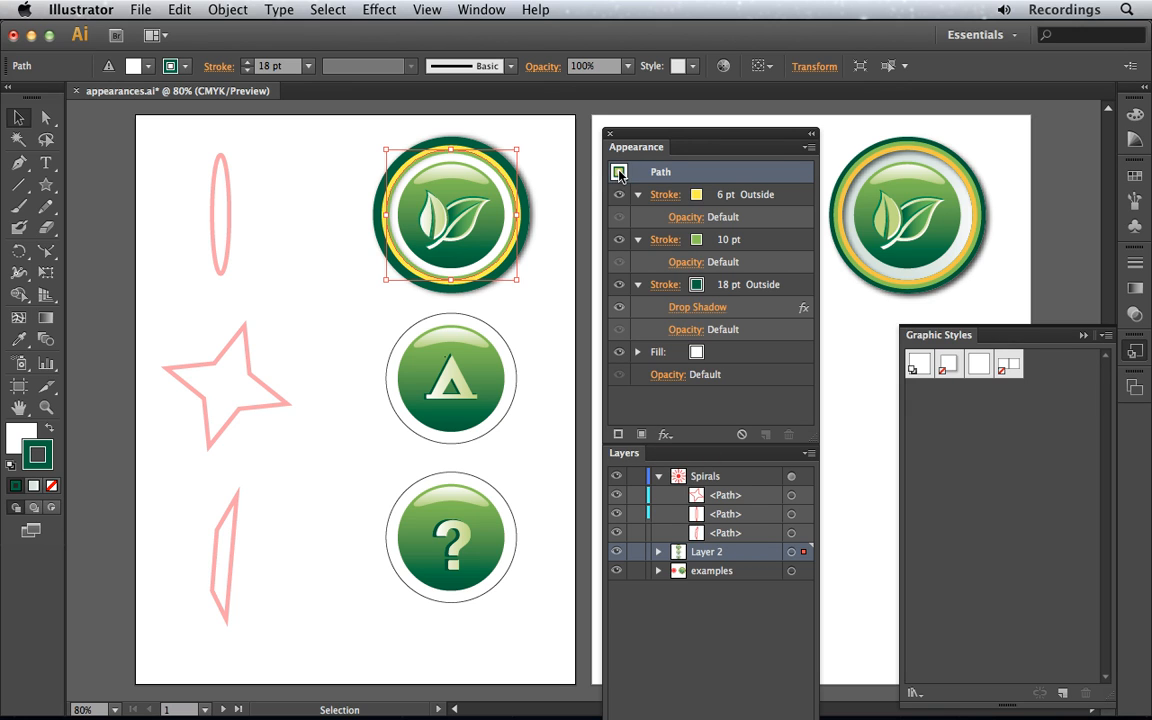
left_click_drag(619, 172, 1048, 376)
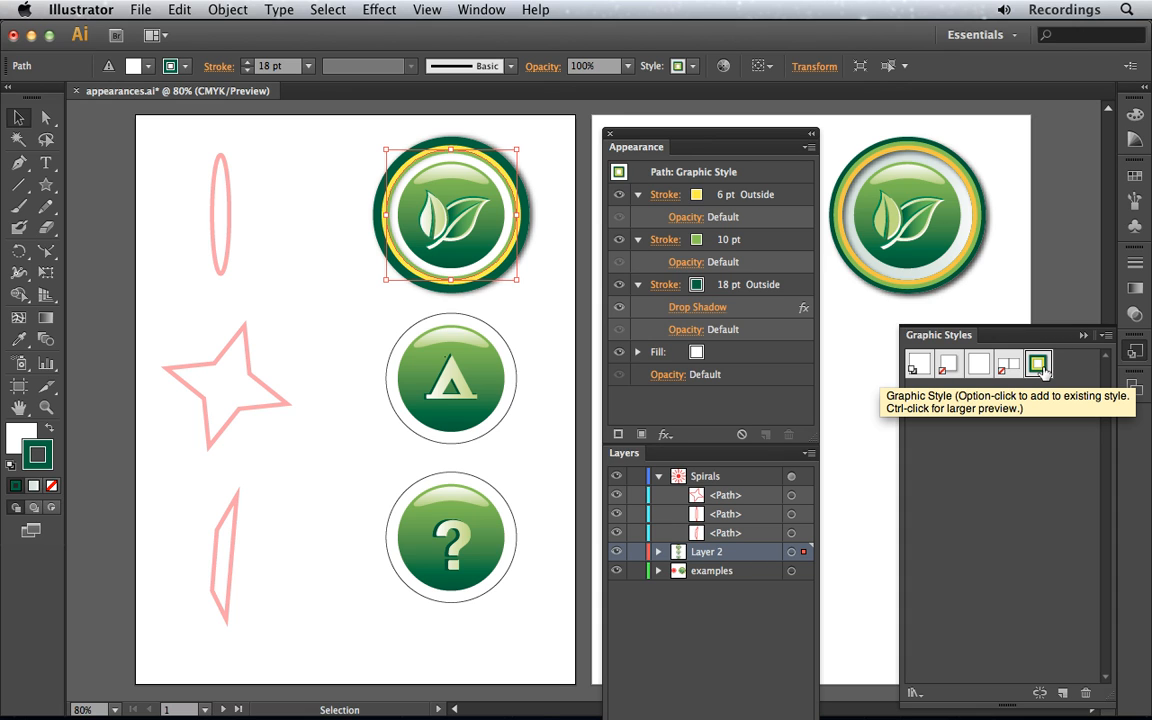
Step: Rename the new graphic style as Green Effect
double_click(1040, 366)
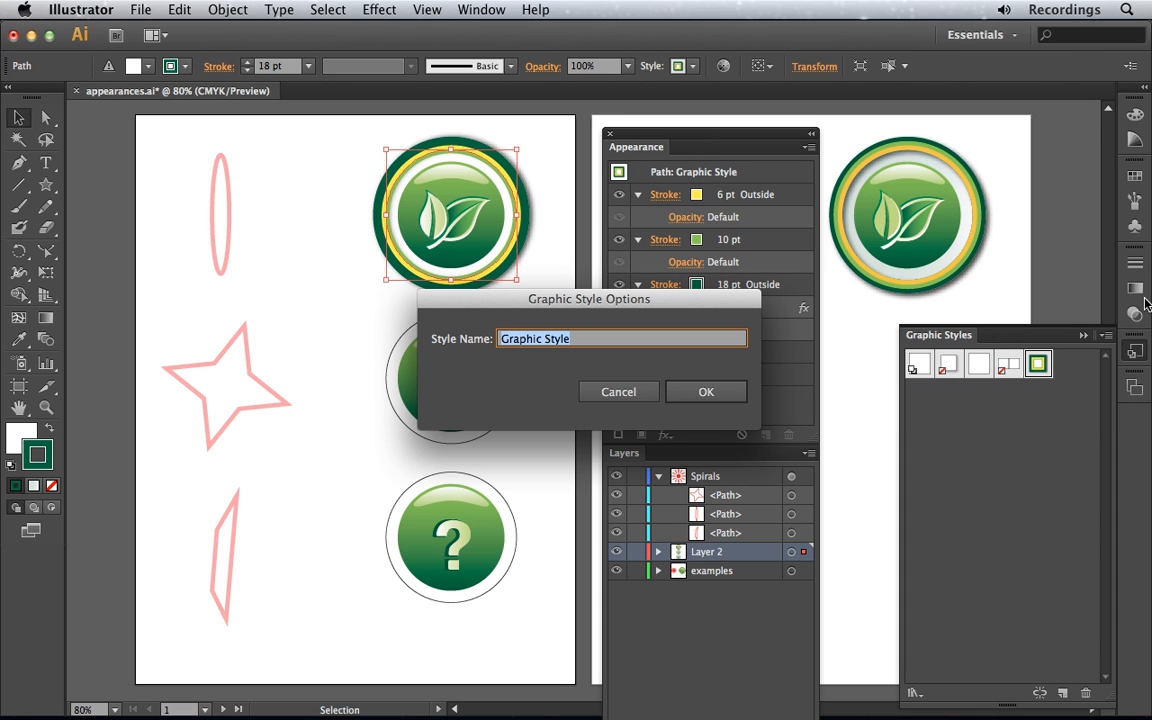
type("Green Effect")
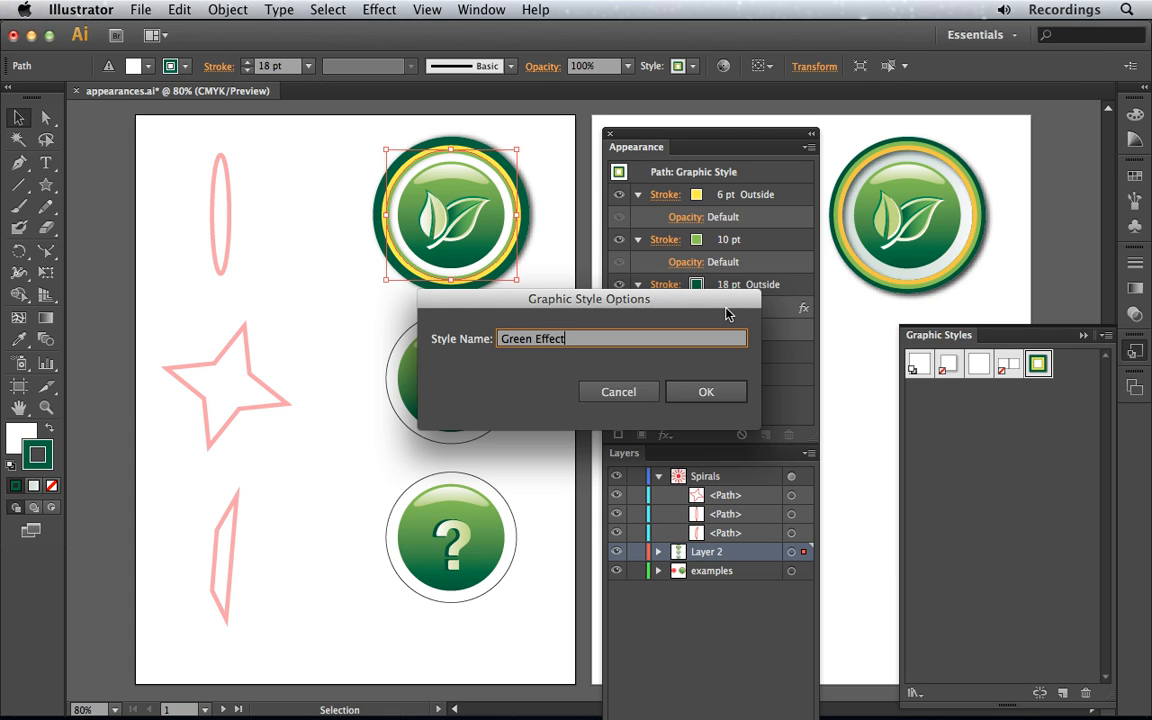
left_click(710, 391)
Step: Apply the Green Effect graphic style to the outer circle around the tent icon
left_click(555, 452)
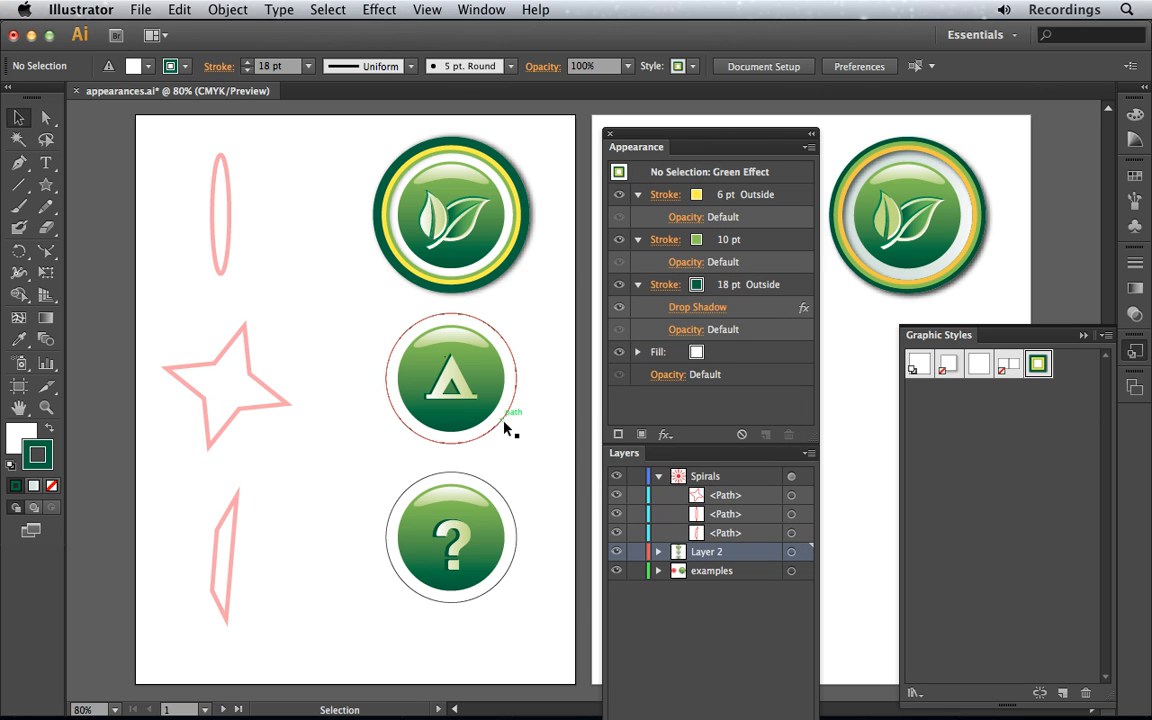
left_click(501, 425)
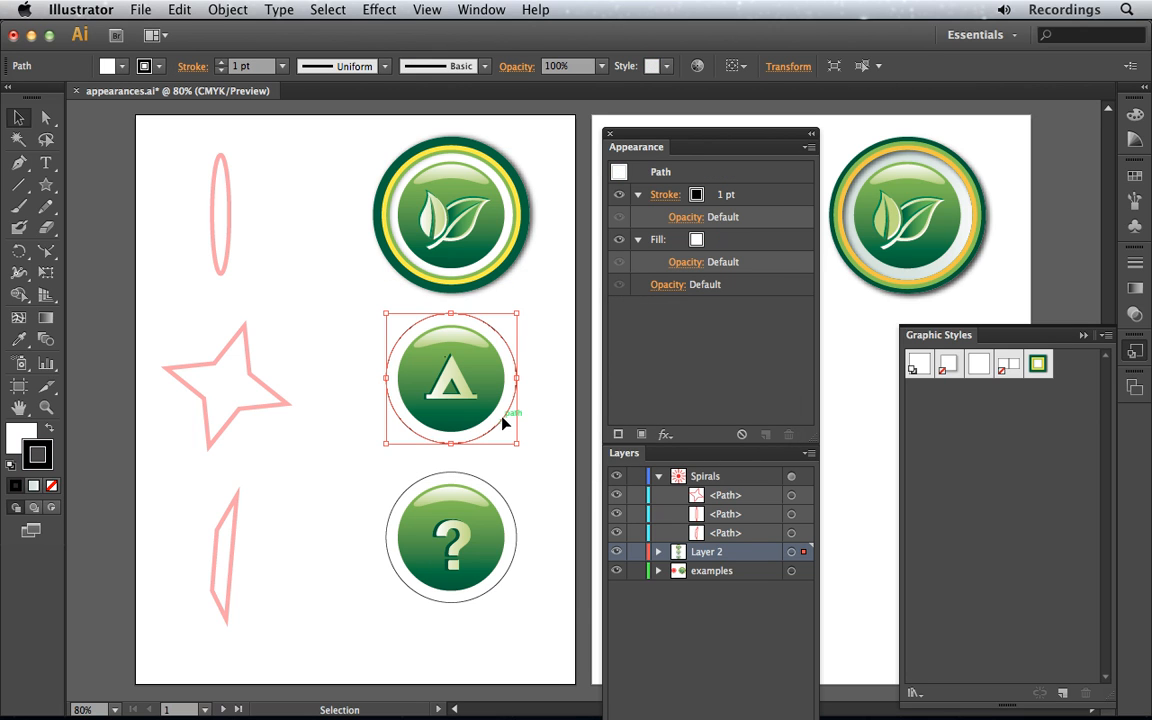
left_click(1038, 363)
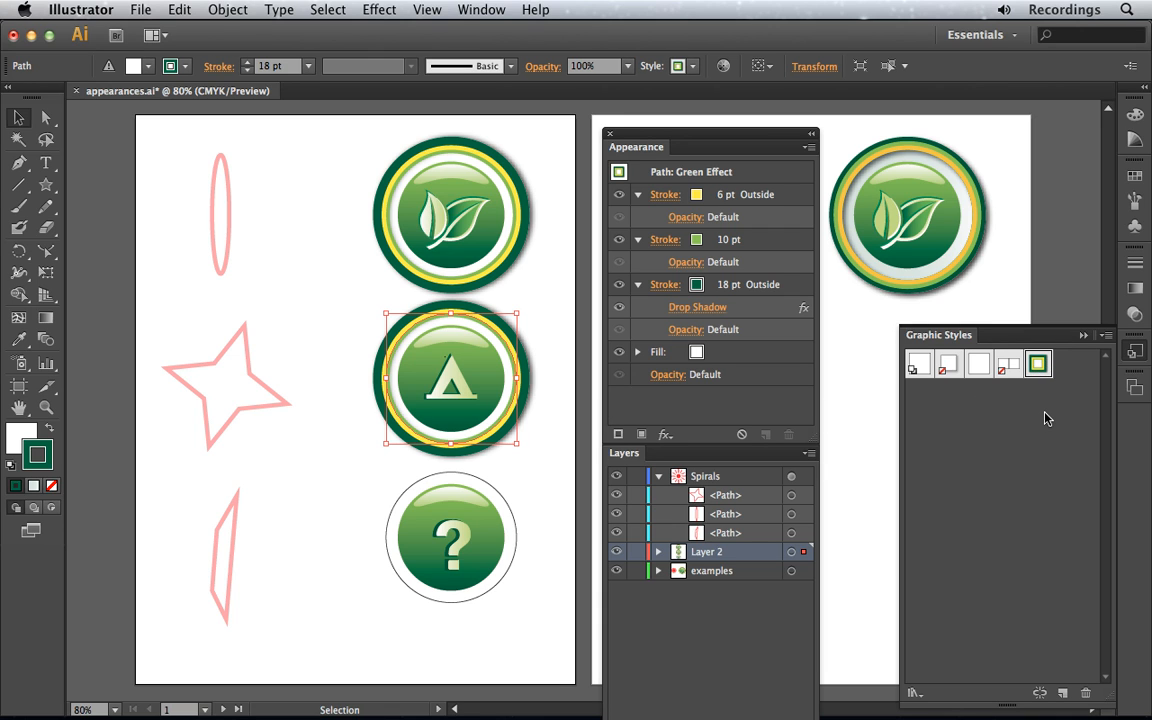
left_click(1084, 336)
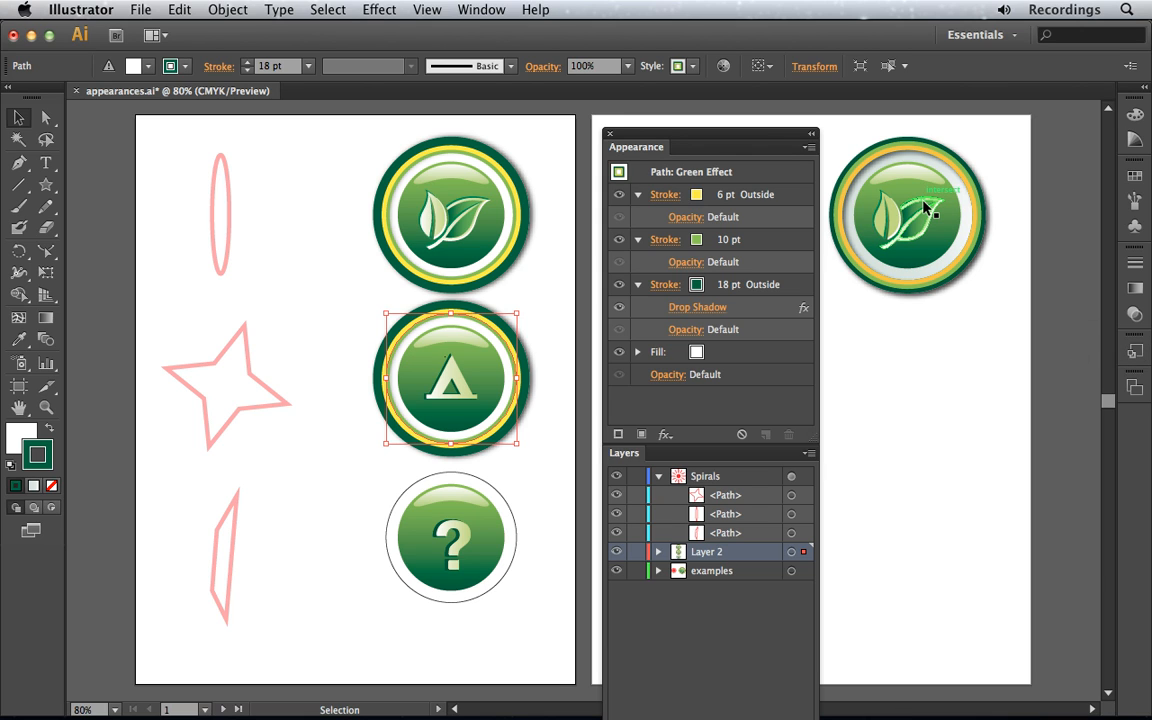